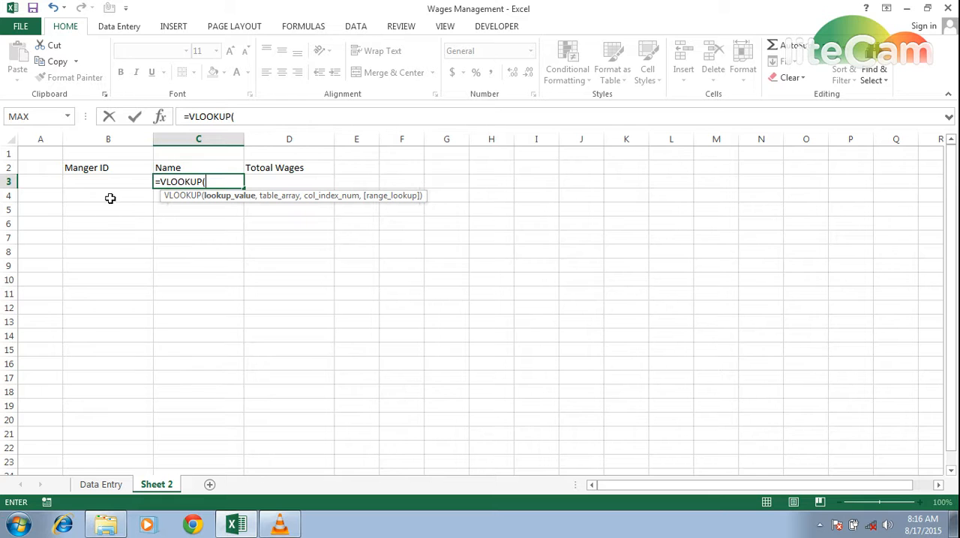
# Step: Complete the VLOOKUP formula in C3 with lookup value B3, table 'Data Entry'!C3:D20, column index 2 and exact match FALSE
pyautogui.click(118, 182)
pyautogui.write(',')
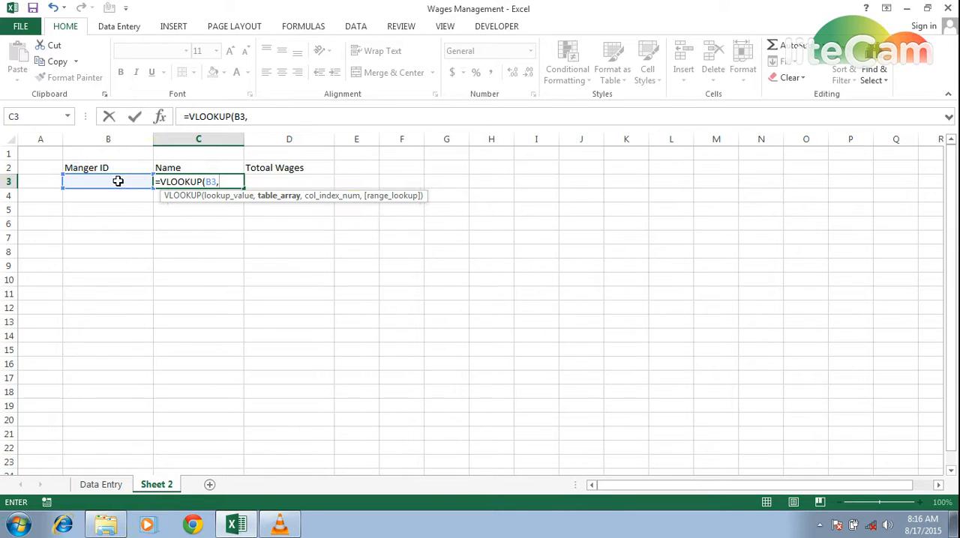
pyautogui.click(100, 485)
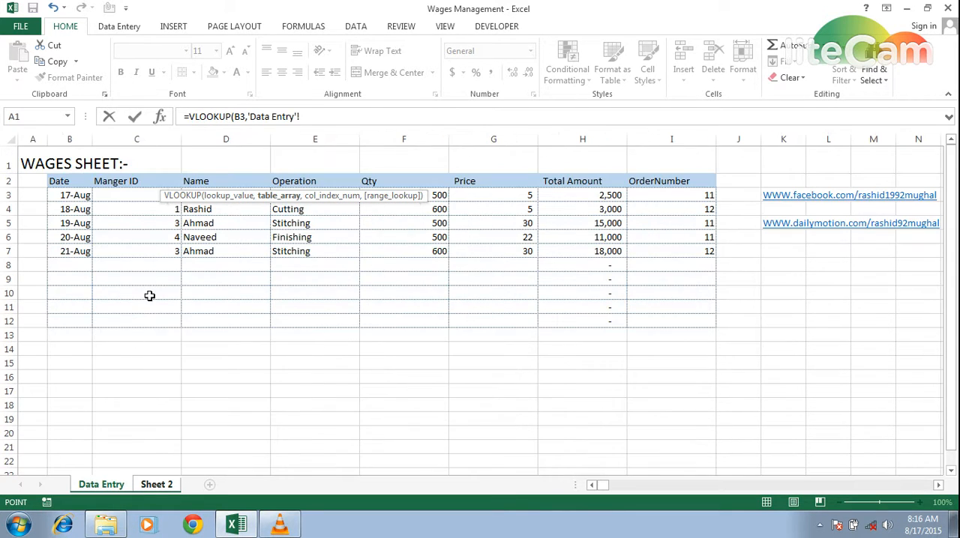
pyautogui.moveTo(136, 193); pyautogui.dragTo(244, 433)
pyautogui.write(',2')
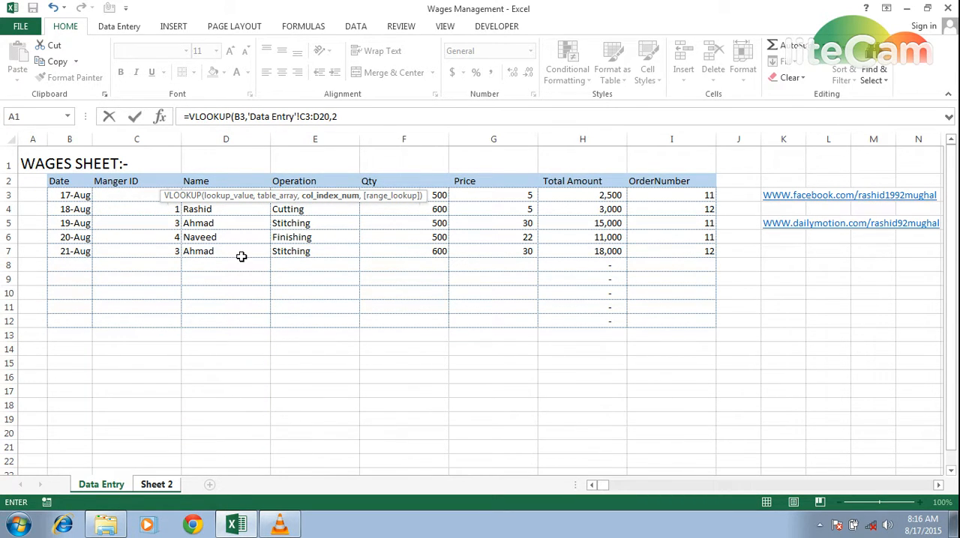
pyautogui.write(',d')
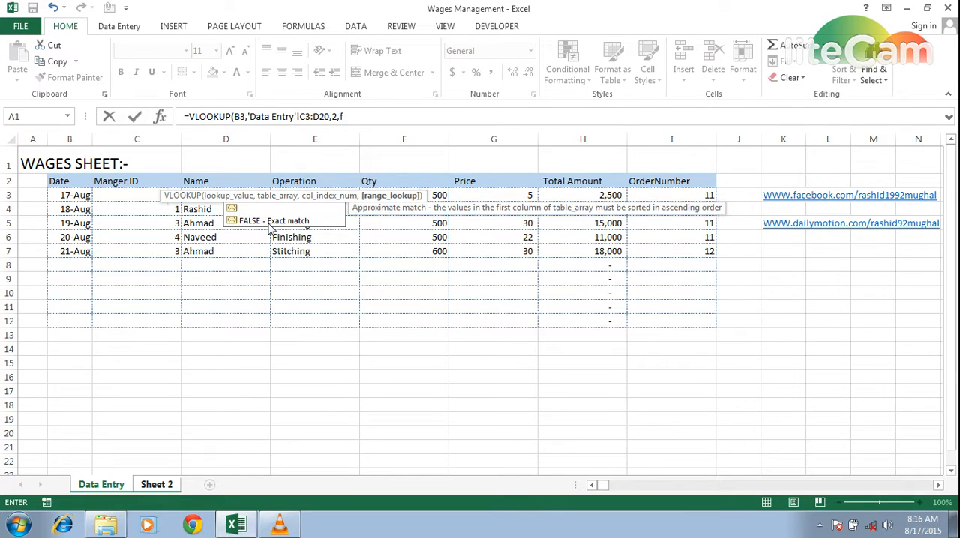
pyautogui.doubleClick(268, 221)
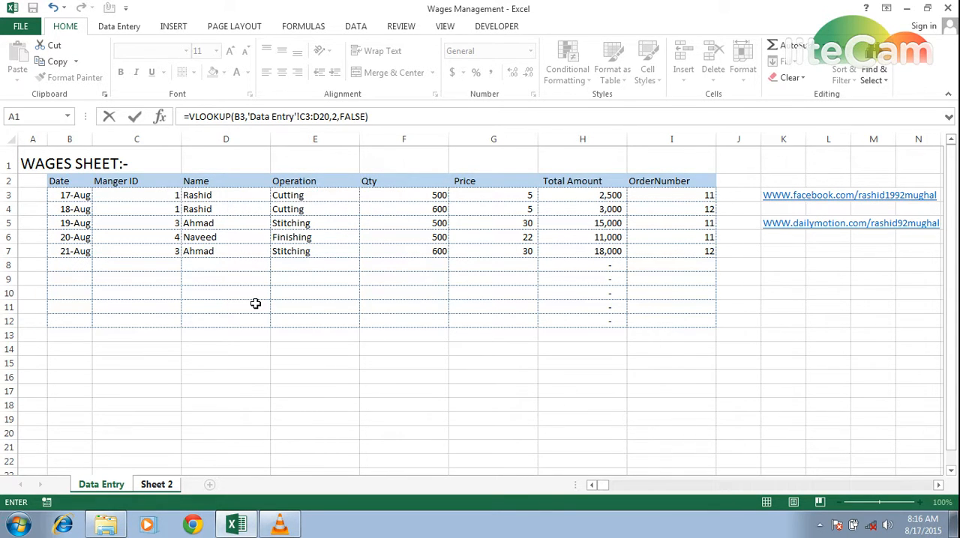
pyautogui.press('Return')
# Step: Enter manager ID 1 in cell B3 of Sheet 2
pyautogui.press('Up')
pyautogui.press('Left')
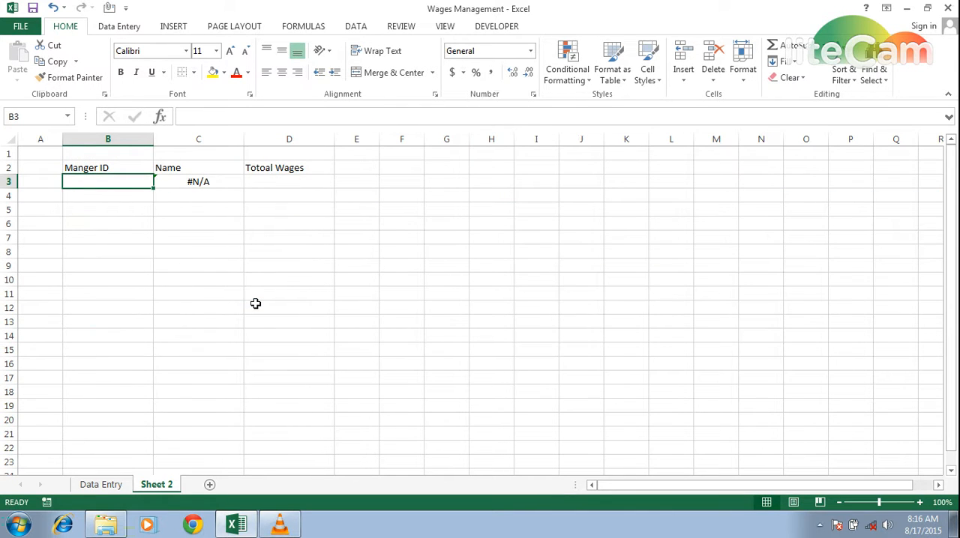
pyautogui.write('1')
pyautogui.press('Return')
# Step: Make the table range in C3's VLOOKUP formula absolute as $C$3:$D$20
pyautogui.press('Up')
pyautogui.press('Right')
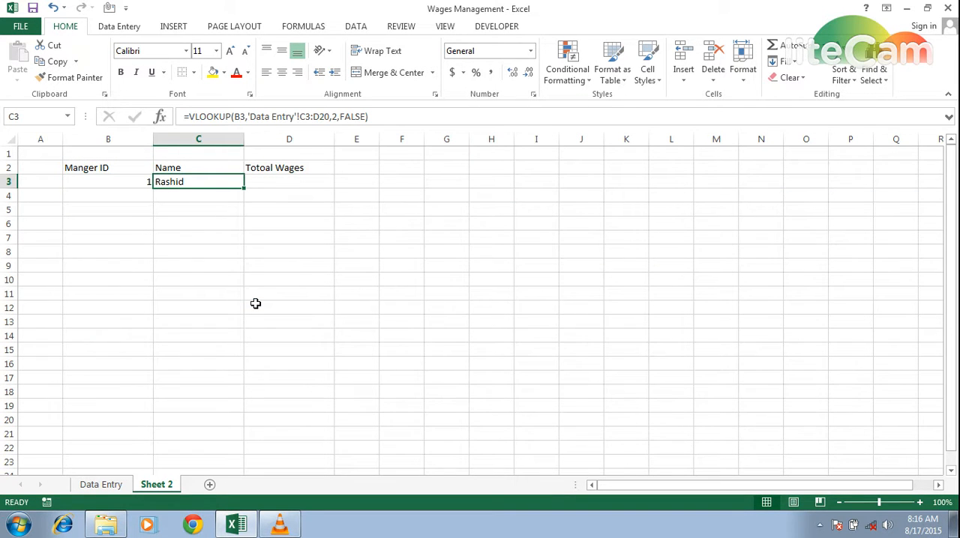
pyautogui.press('F2')
pyautogui.press('Left')
pyautogui.press('Left')
pyautogui.press('Left')
pyautogui.press('Left')
pyautogui.press('Left')
pyautogui.press('Left')
pyautogui.press('Left')
pyautogui.press('Left')
pyautogui.press('Left')
pyautogui.press('Left')
pyautogui.press('Left')
pyautogui.press('Left')
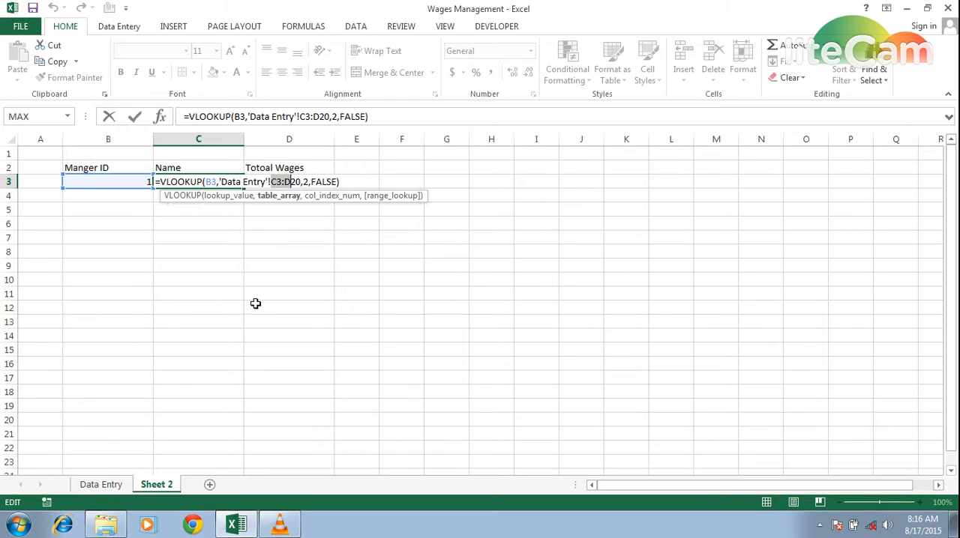
pyautogui.press('F4')
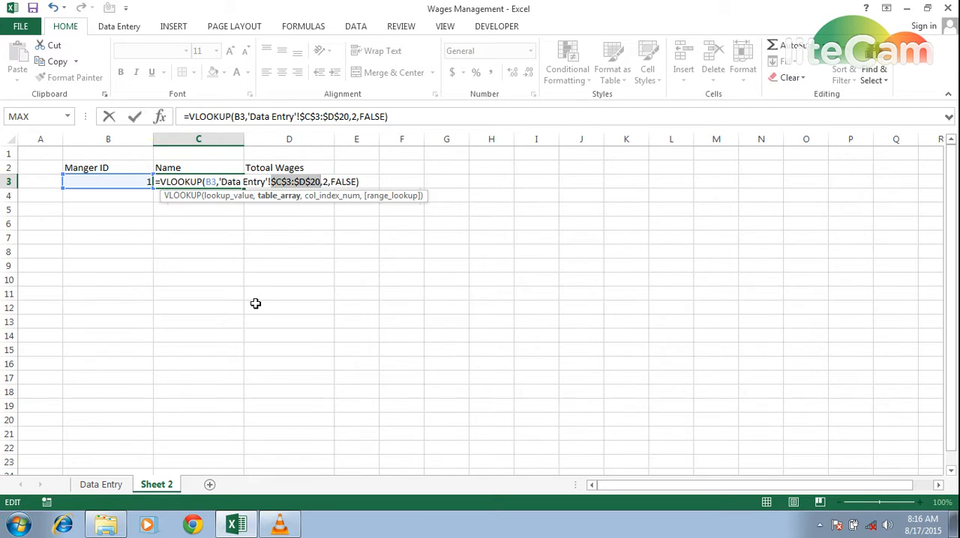
pyautogui.hotkey('ctrl', 'Return')
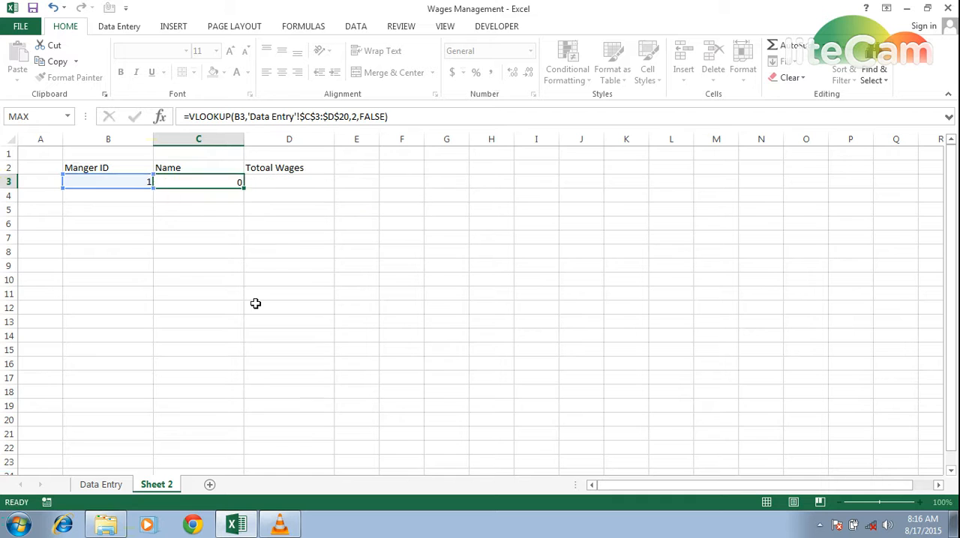
# Step: Copy the VLOOKUP formula from C3 down the Name column through C11
pyautogui.hotkey('ctrl', 'c')
pyautogui.press('Down')
pyautogui.hotkey('shift', 'Down')
pyautogui.hotkey('shift', 'Down')
pyautogui.hotkey('shift', 'Down')
pyautogui.hotkey('shift', 'Down')
pyautogui.hotkey('shift', 'Down')
pyautogui.hotkey('shift', 'Down')
pyautogui.hotkey('shift', 'Down')
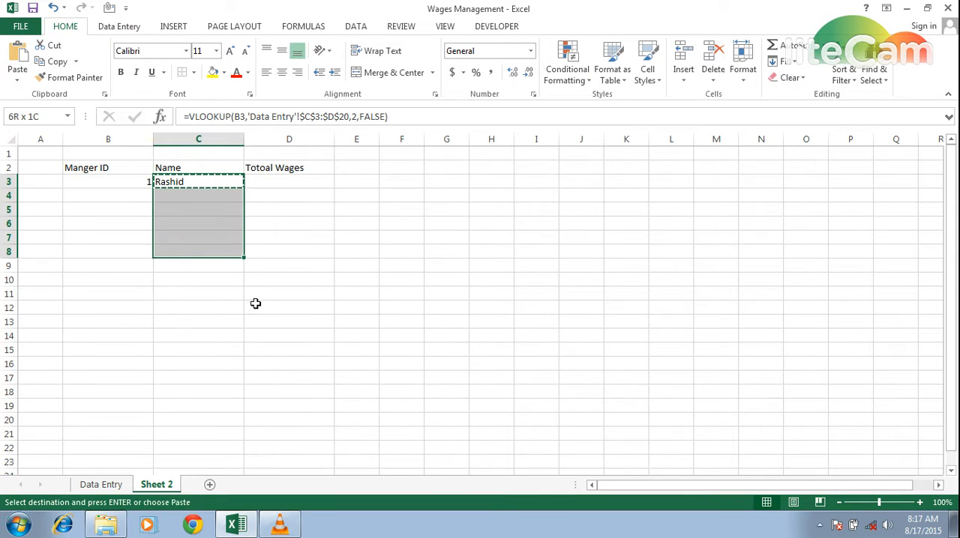
pyautogui.press('Return')
# Step: Wrap C3's VLOOKUP formula in IFERROR with "-" as the value returned on error
pyautogui.press('Up')
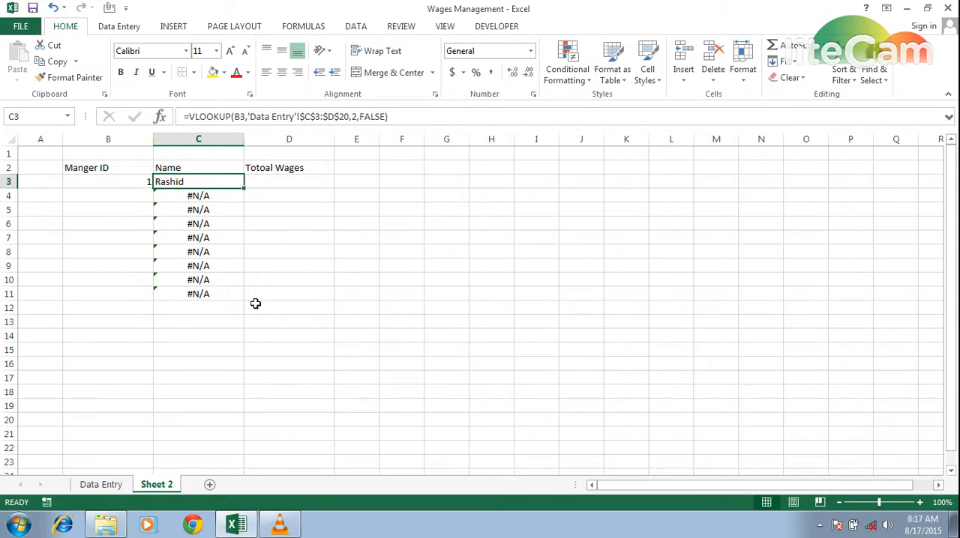
pyautogui.press('F2')
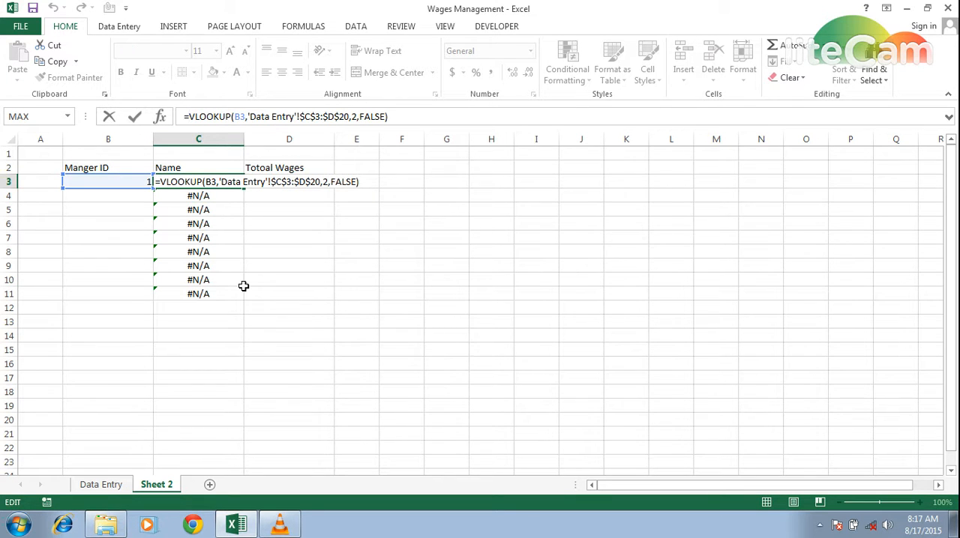
pyautogui.write('IFe')
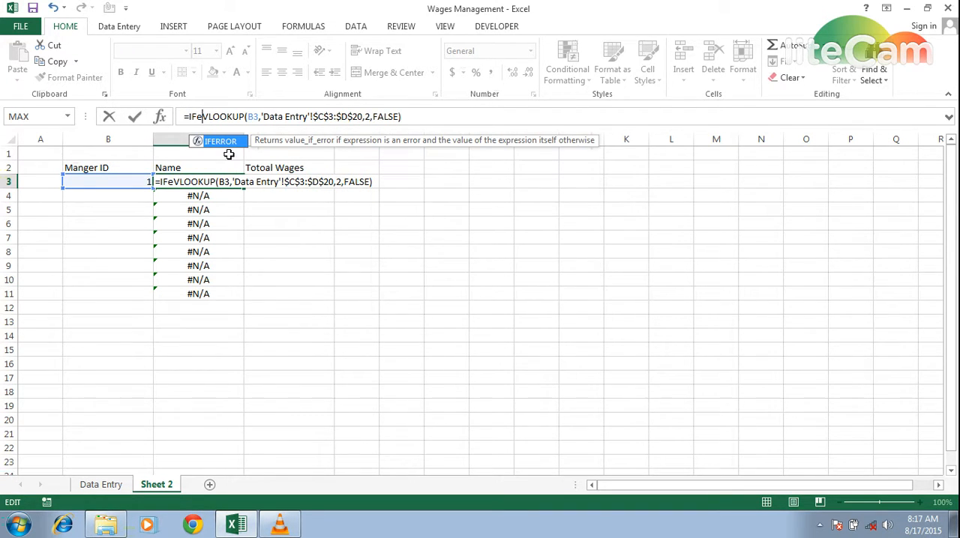
pyautogui.doubleClick(226, 143)
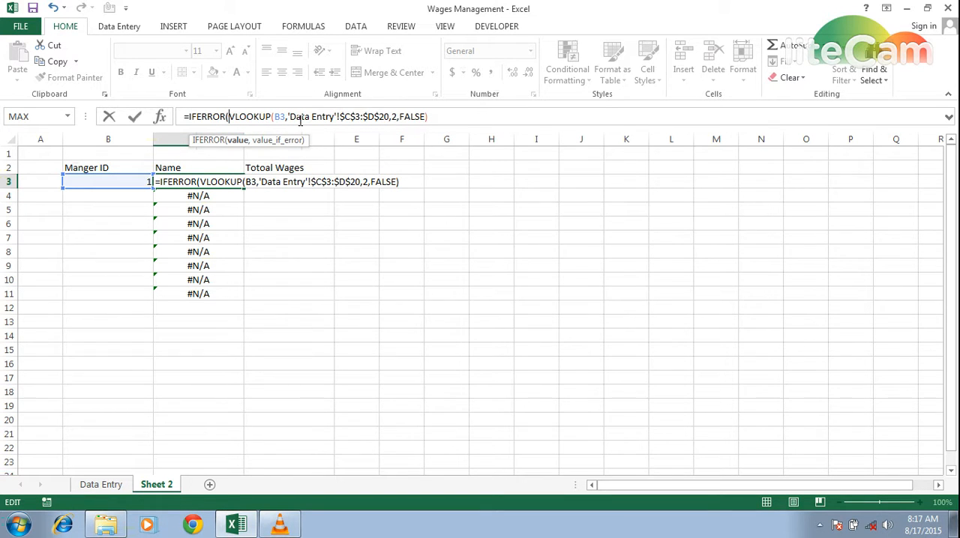
pyautogui.write(',')
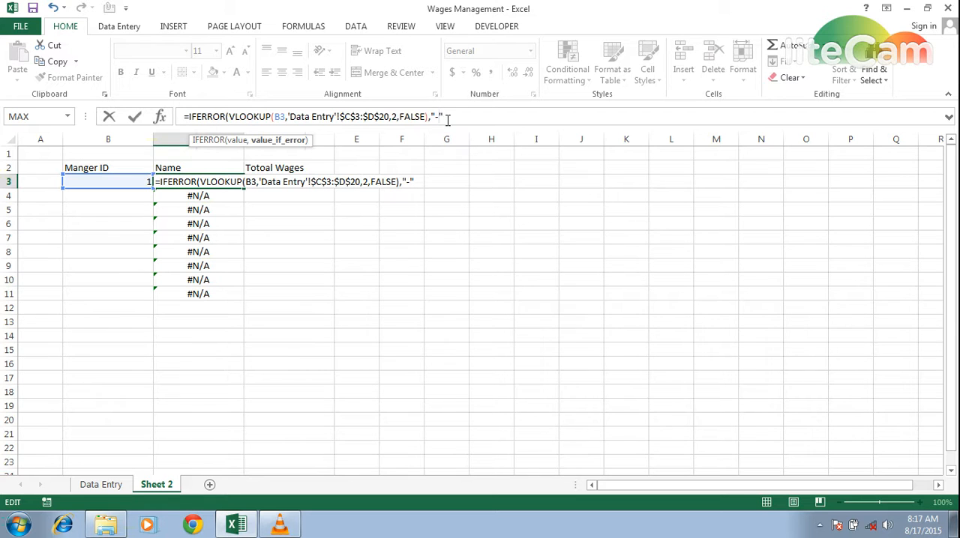
pyautogui.write('"-"')
pyautogui.press('Return')
pyautogui.press('Return')
pyautogui.press('Up')
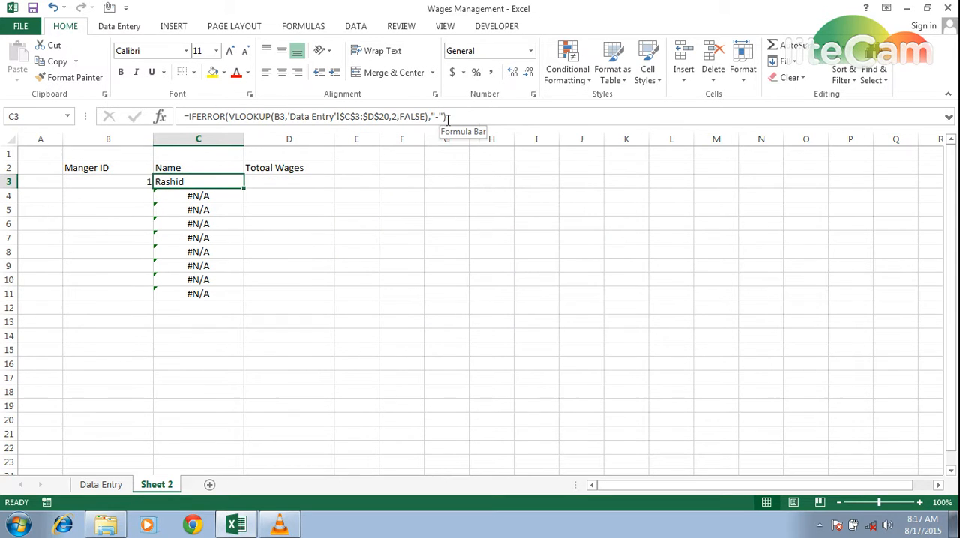
# Step: Copy the IFERROR formula from C3 over the Name column formulas down to C11
pyautogui.hotkey('ctrl', 'c')
pyautogui.hotkey('shift', 'Down')
pyautogui.hotkey('shift', 'Down')
pyautogui.hotkey('shift', 'Down')
pyautogui.hotkey('shift', 'Down')
pyautogui.hotkey('shift', 'Down')
pyautogui.hotkey('shift', 'Down')
pyautogui.hotkey('shift', 'Down')
pyautogui.hotkey('shift', 'Down')
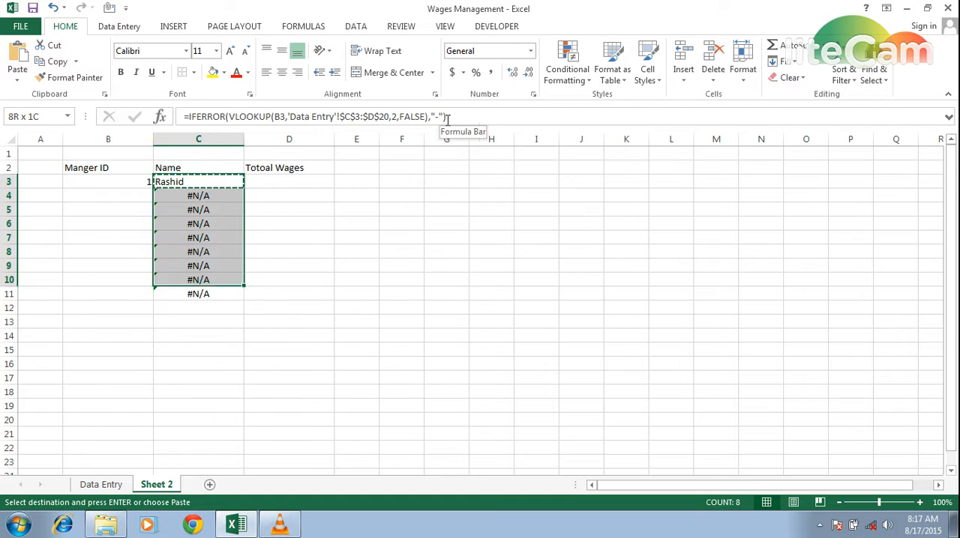
pyautogui.hotkey('ctrl', 'v')
pyautogui.press('Return')
# Step: Center the Name column entries in C3:C11 horizontally
pyautogui.press('Down')
pyautogui.press('Down')
pyautogui.press('Up')
pyautogui.press('Up')
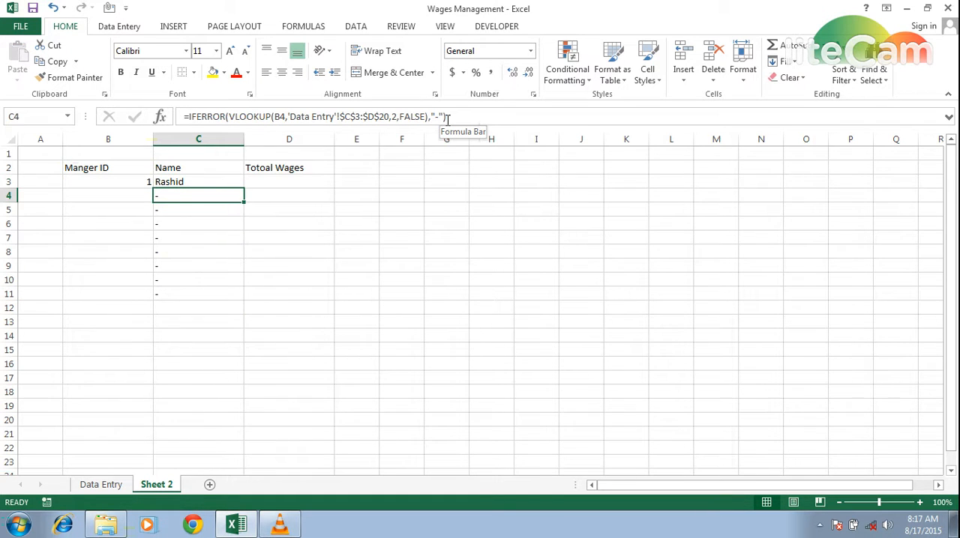
pyautogui.hotkey('shift', 'Down')
pyautogui.hotkey('shift', 'Down')
pyautogui.hotkey('shift', 'Down')
pyautogui.hotkey('shift', 'Down')
pyautogui.hotkey('shift', 'Down')
pyautogui.hotkey('shift', 'Down')
pyautogui.hotkey('shift', 'Down')
pyautogui.hotkey('shift', 'Down')
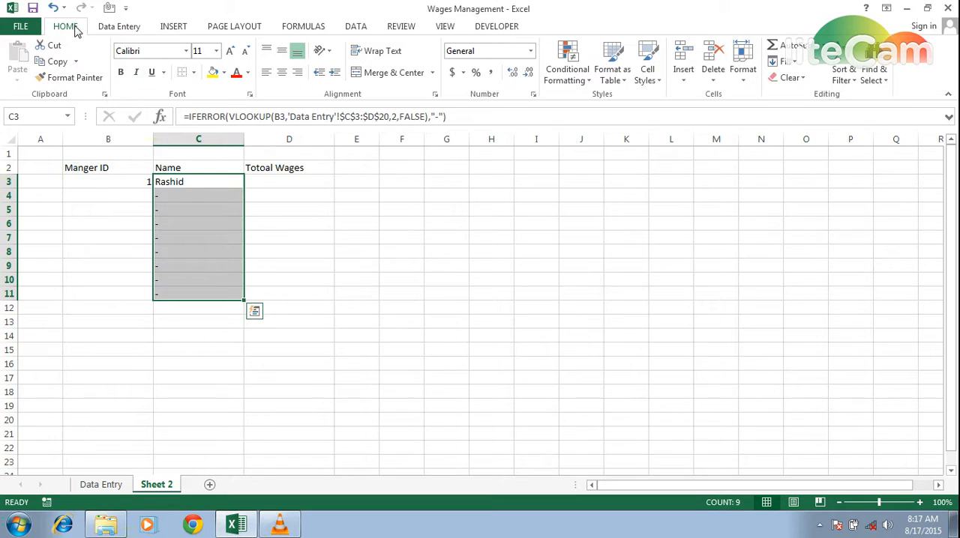
pyautogui.click(282, 72)
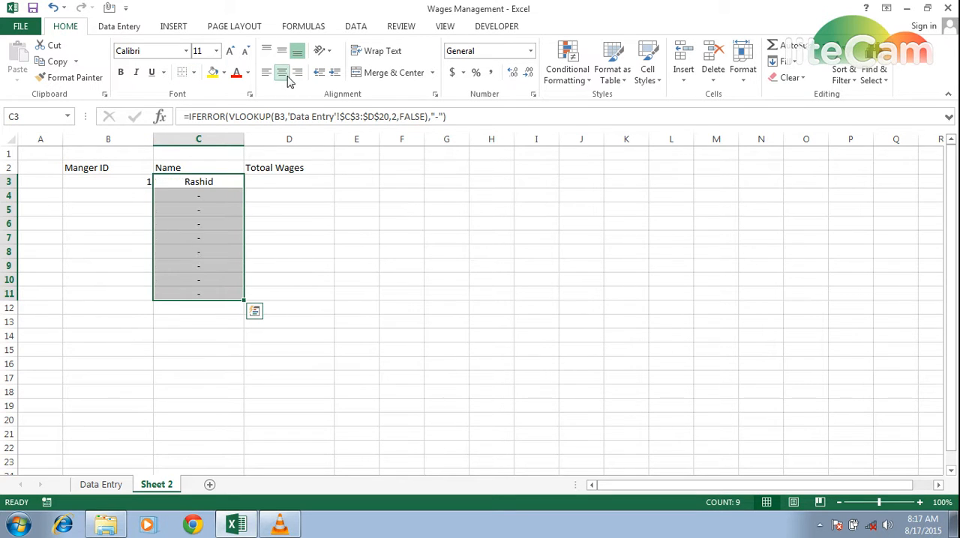
# Step: Center the contents of all three columns horizontally across B3:D19
pyautogui.click(262, 217)
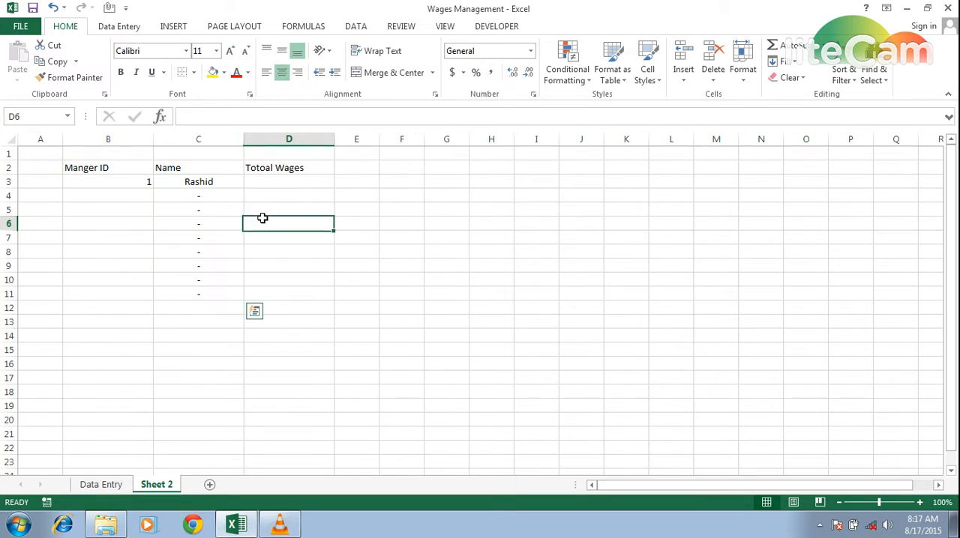
pyautogui.click(274, 183)
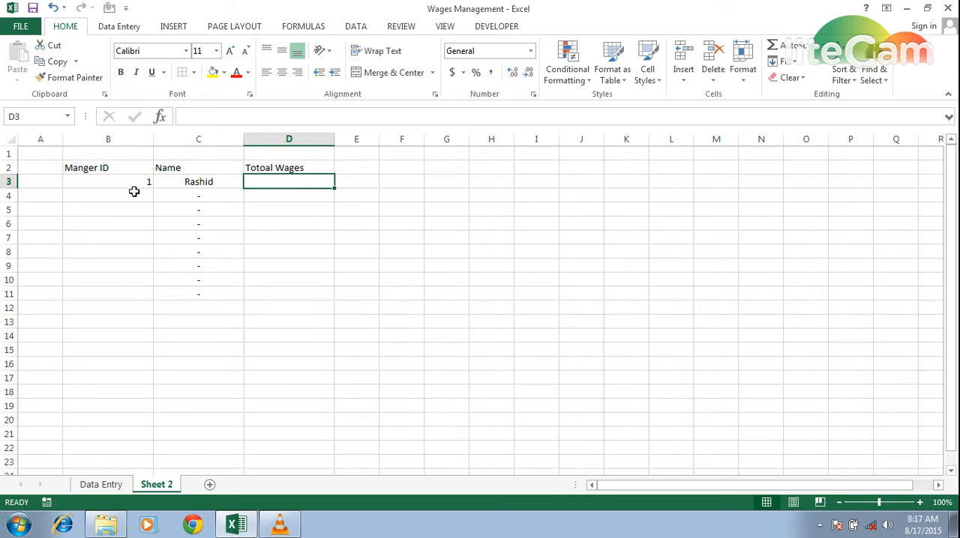
pyautogui.click(101, 186)
pyautogui.hotkey('shift', 'Right')
pyautogui.hotkey('shift', 'Right')
pyautogui.hotkey('shift', 'Down')
pyautogui.hotkey('shift', 'Down')
pyautogui.hotkey('shift', 'Down')
pyautogui.hotkey('shift', 'Down')
pyautogui.hotkey('shift', 'Down')
pyautogui.hotkey('shift', 'Down')
pyautogui.hotkey('shift', 'Down')
pyautogui.hotkey('shift', 'Down')
pyautogui.hotkey('shift', 'Down')
pyautogui.hotkey('shift', 'Down')
pyautogui.hotkey('shift', 'Down')
pyautogui.hotkey('shift', 'Down')
pyautogui.hotkey('shift', 'Down')
pyautogui.hotkey('shift', 'Down')
pyautogui.hotkey('shift', 'Down')
pyautogui.hotkey('shift', 'Down')
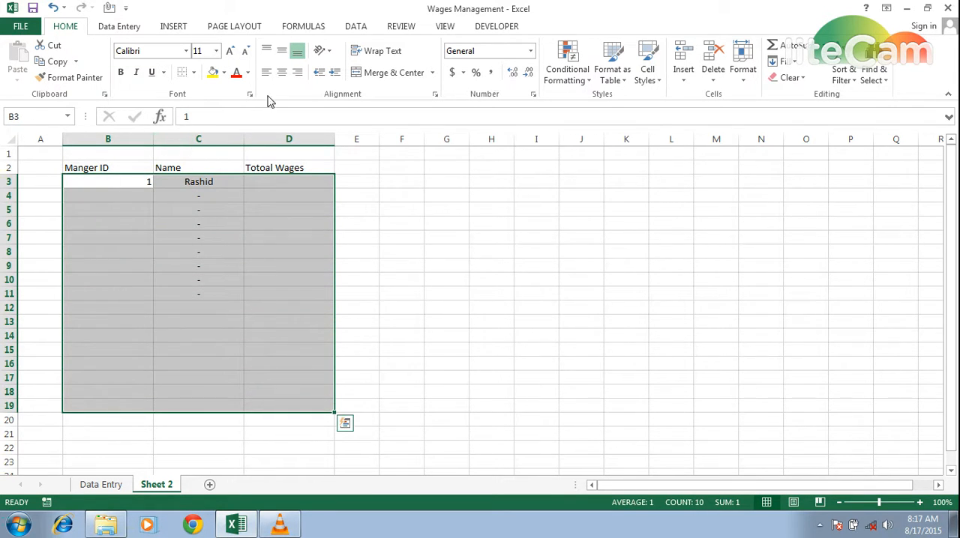
pyautogui.click(282, 73)
pyautogui.click(282, 73)
pyautogui.click(282, 73)
pyautogui.click(272, 212)
pyautogui.press('Up')
pyautogui.press('Up')
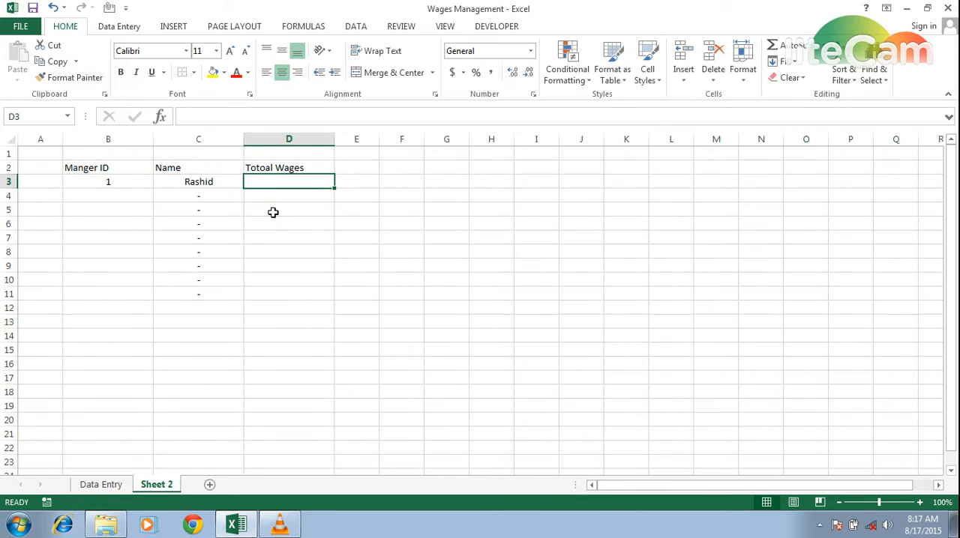
# Step: Enter manager IDs 2 and 3 in cells B4 and B5
pyautogui.press('Left')
pyautogui.press('Left')
pyautogui.press('Down')
pyautogui.write('2')
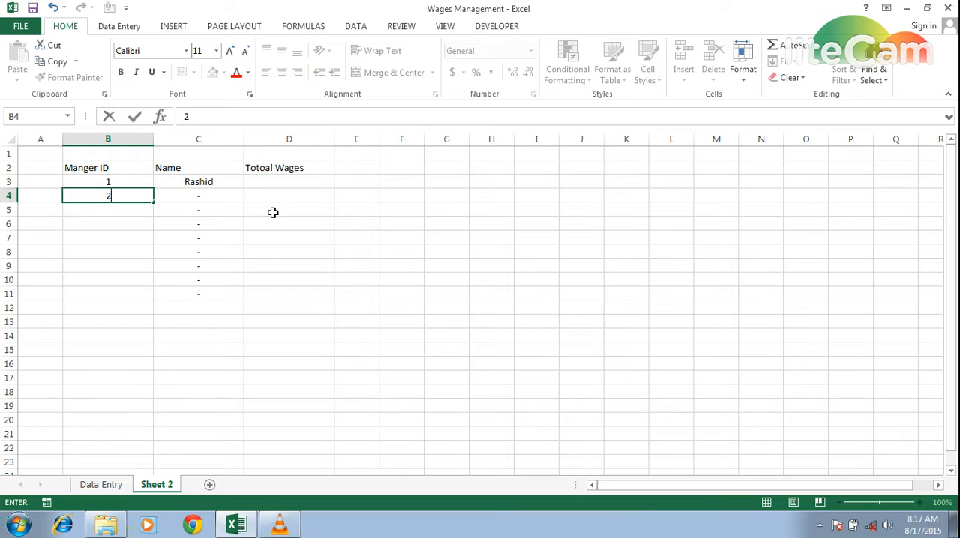
pyautogui.press('Return')
pyautogui.write('3')
pyautogui.press('Return')
# Step: Check the manager IDs on the Data Entry sheet and change the ID in B4 of Sheet 2 to 4
pyautogui.press('Up')
pyautogui.press('Up')
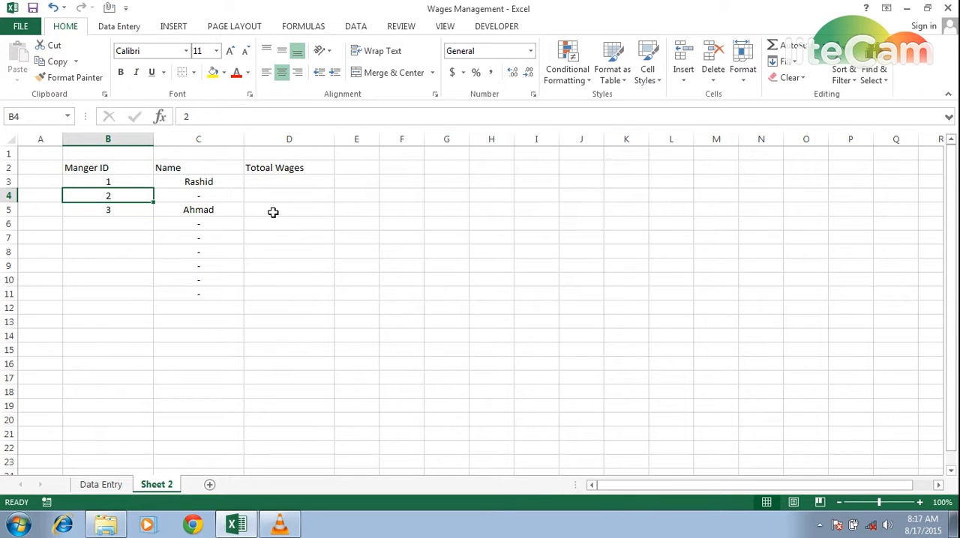
pyautogui.hotkey('ctrl', 'pageup')
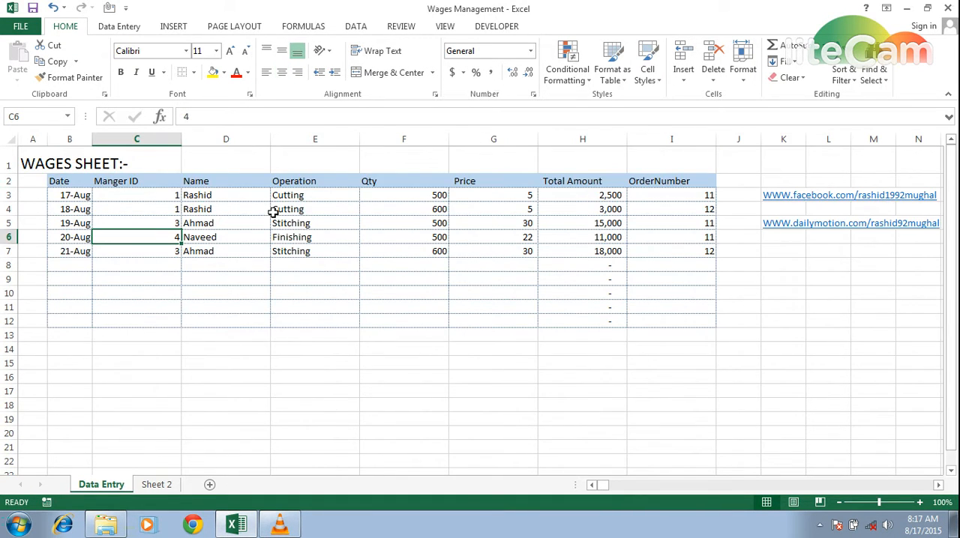
pyautogui.hotkey('ctrl', 'pagedown')
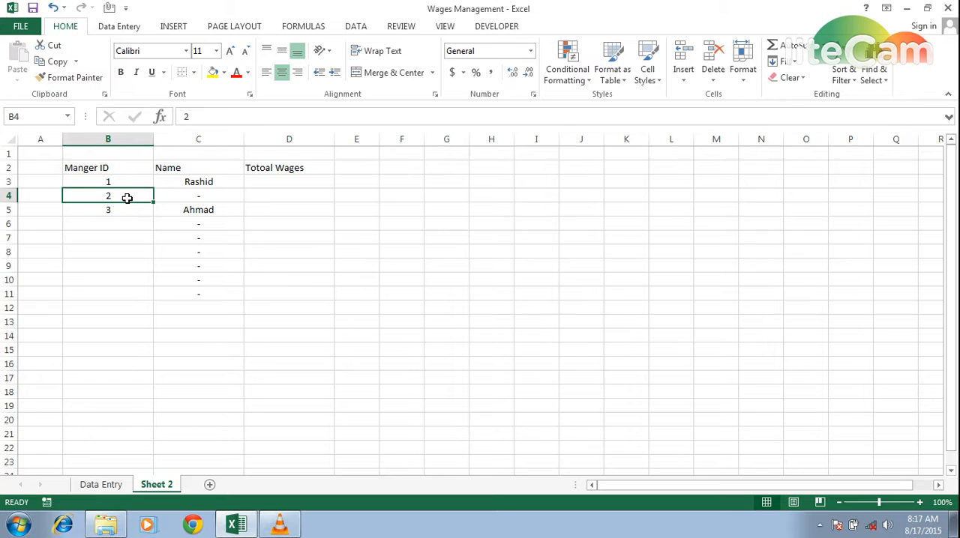
pyautogui.hotkey('ctrl', 'pageup')
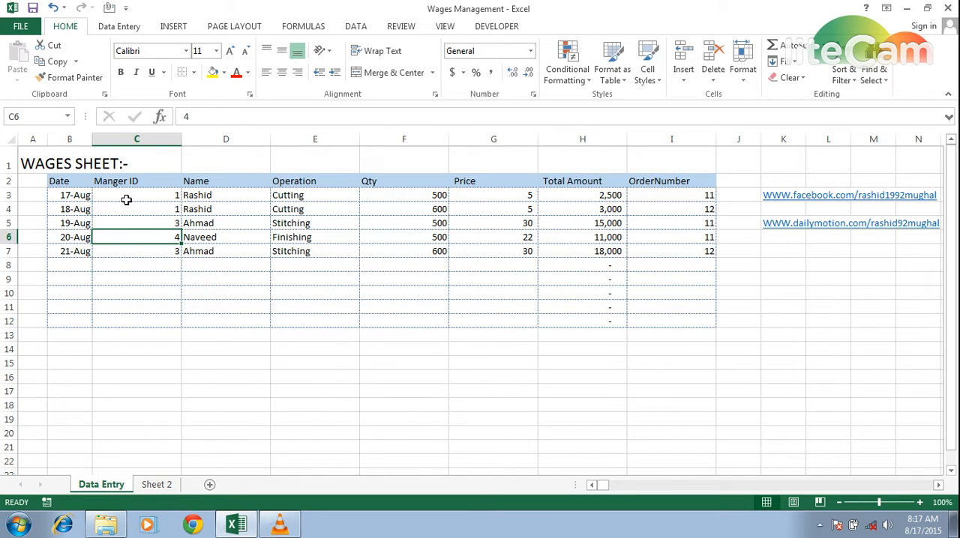
pyautogui.hotkey('ctrl', 'pagedown')
pyautogui.press('Up')
pyautogui.press('Down')
pyautogui.write('4')
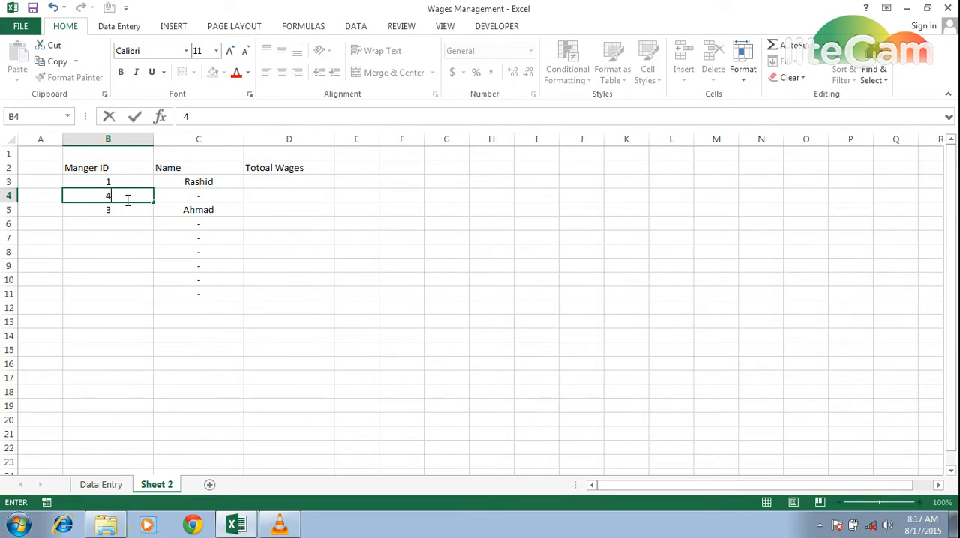
pyautogui.press('Right')
pyautogui.press('Right')
pyautogui.press('Up')
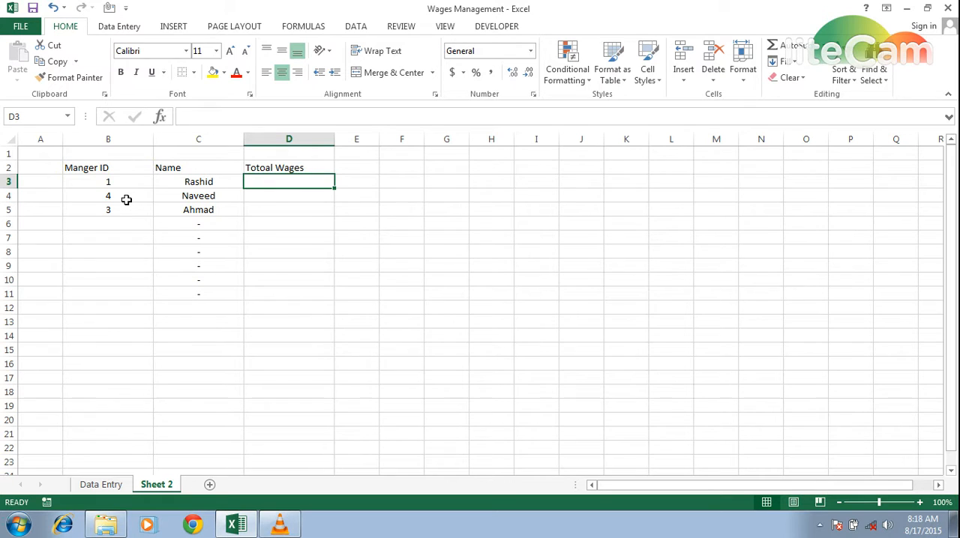
pyautogui.write('=')
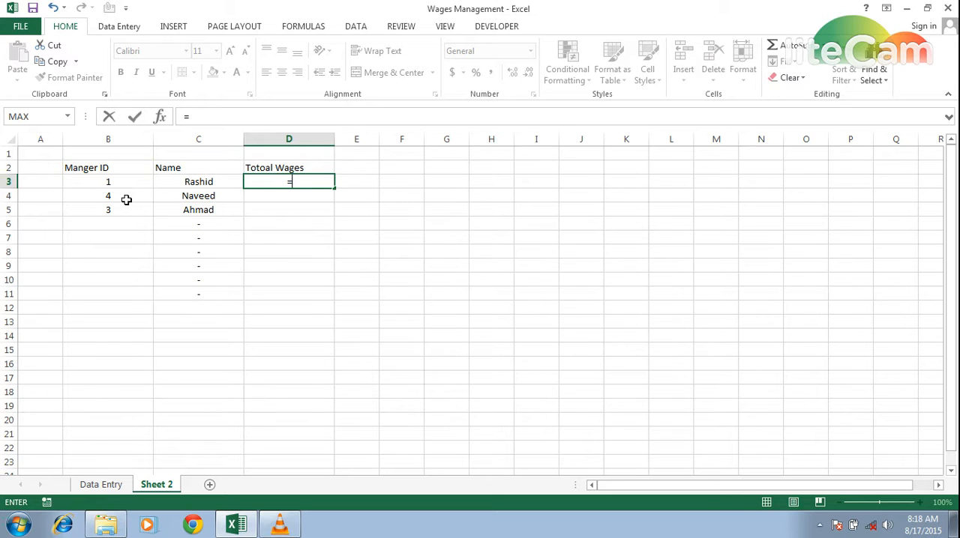
pyautogui.press('Escape')
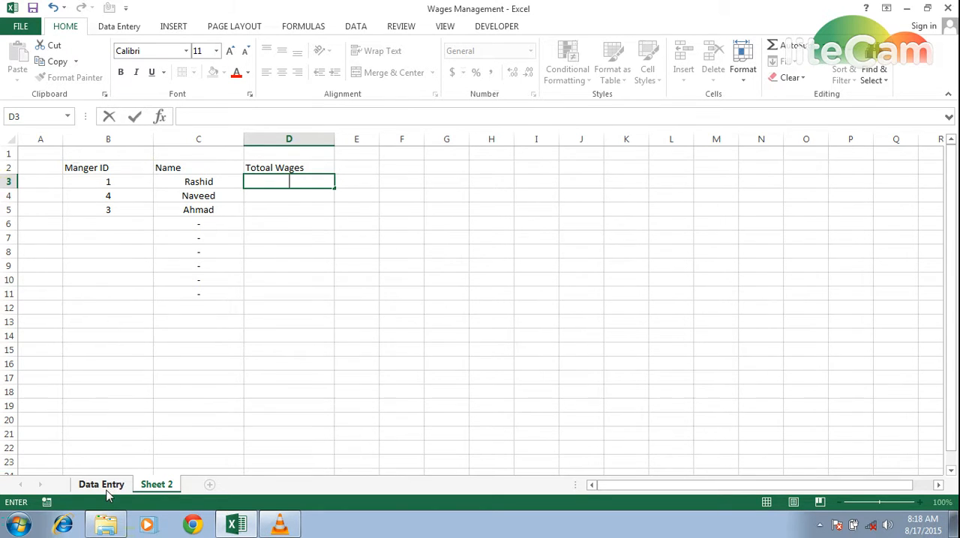
# Step: Start a SUMIFS formula in D3 of Sheet 2 with Data Entry H3:H20 as the sum range
pyautogui.click(100, 485)
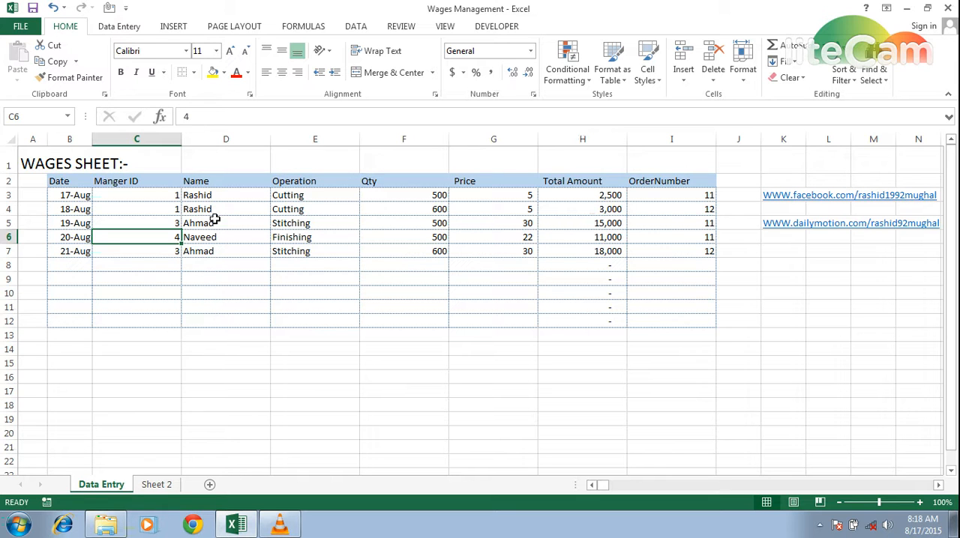
pyautogui.click(169, 484)
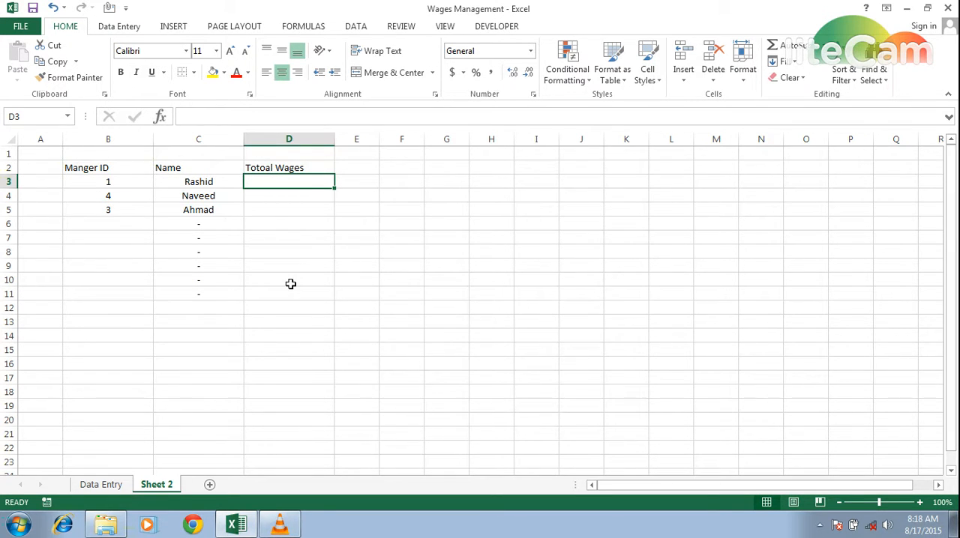
pyautogui.write('=sumifs')
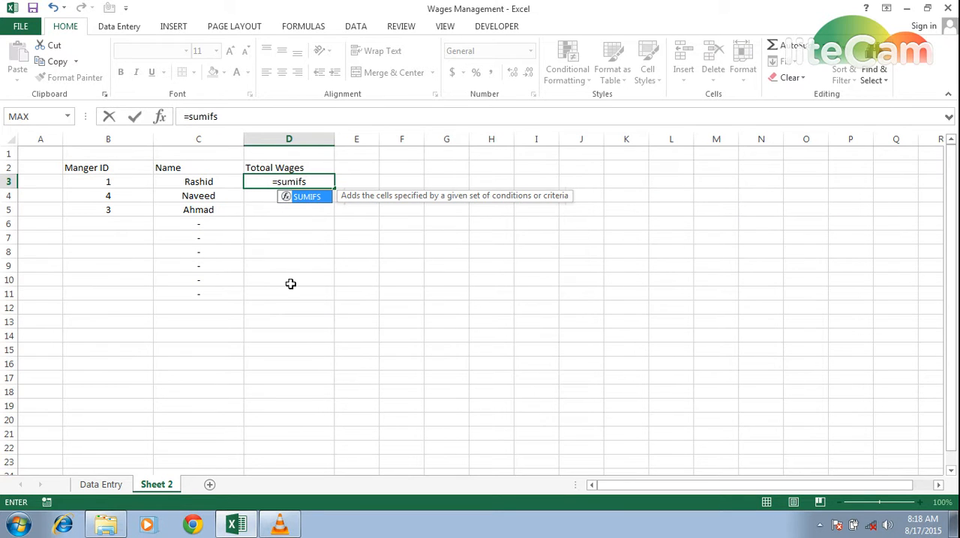
pyautogui.press('Tab')
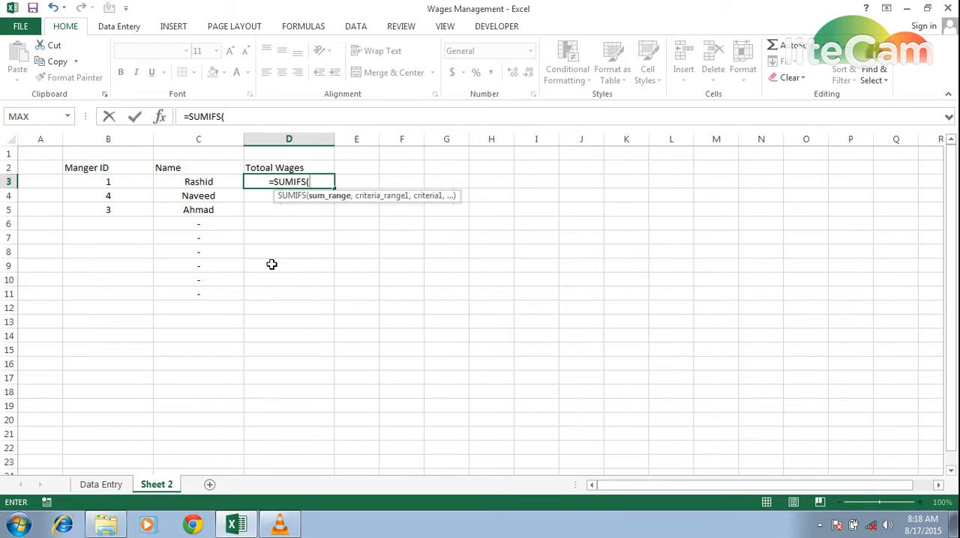
pyautogui.click(102, 485)
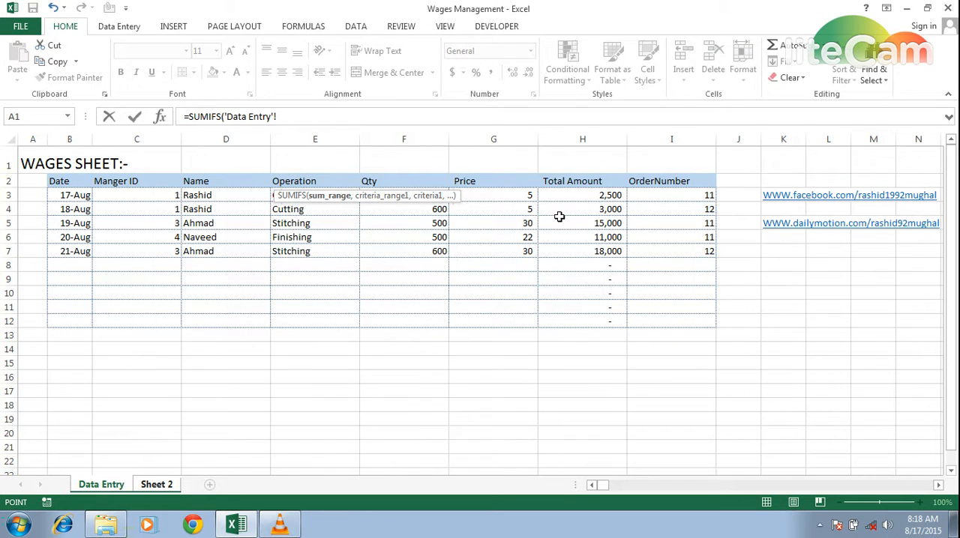
pyautogui.moveTo(571, 198); pyautogui.dragTo(542, 435)
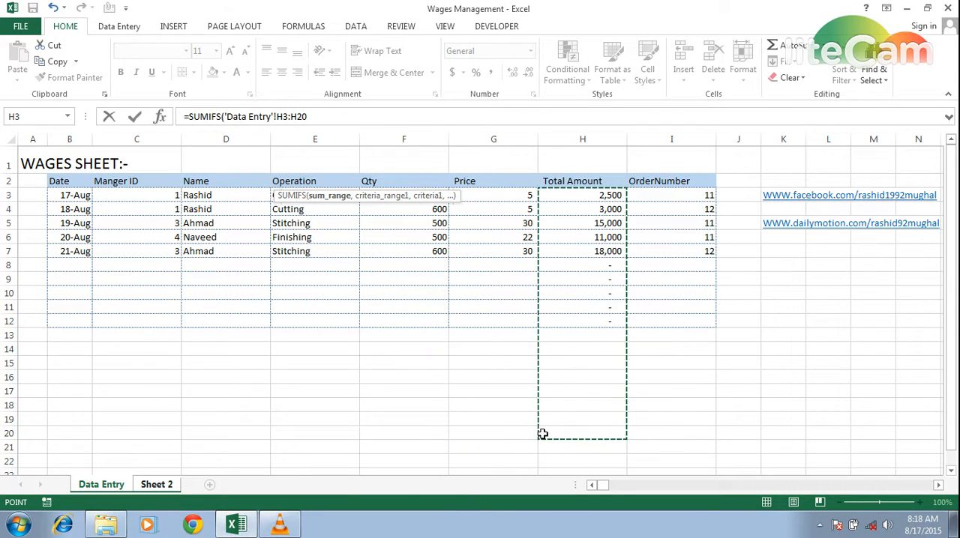
pyautogui.write(',')
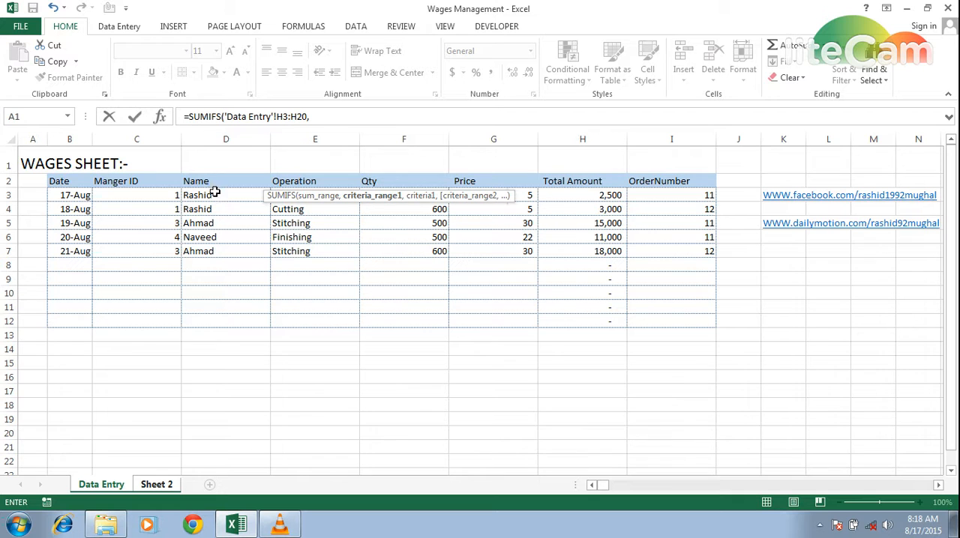
# Step: Complete the D3 SUMIFS formula with Data Entry D3:D20 as the criteria range and Sheet 2 cell C3 as the criterion
pyautogui.moveTo(214, 193); pyautogui.dragTo(198, 433)
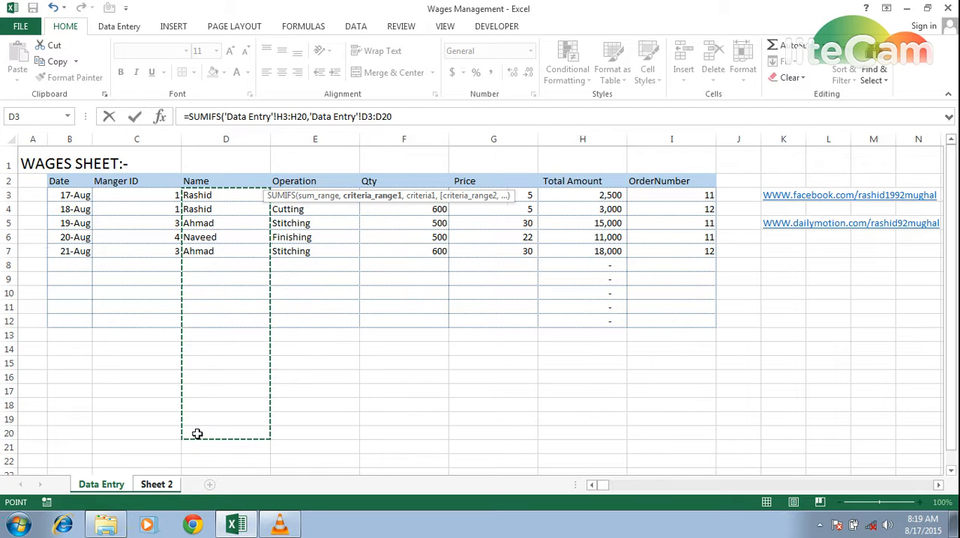
pyautogui.write(',')
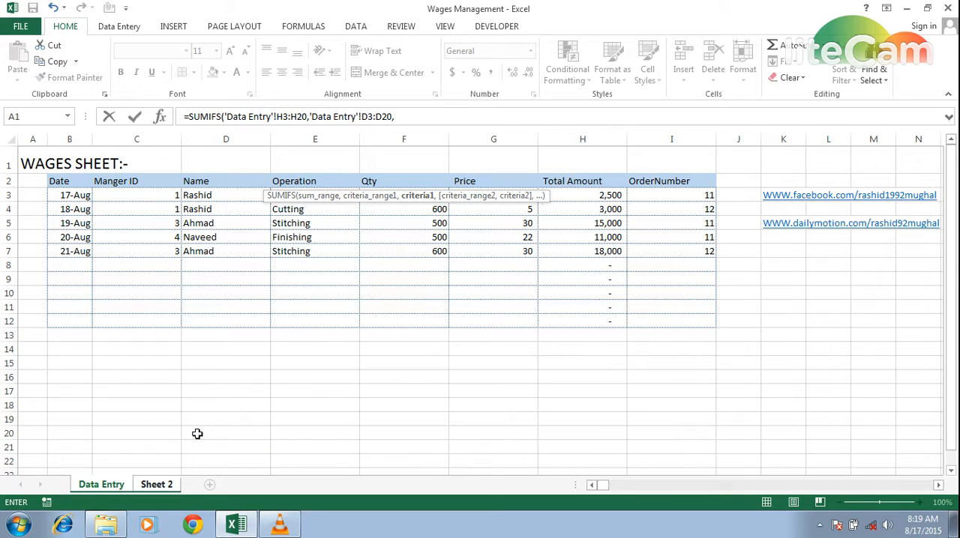
pyautogui.click(157, 484)
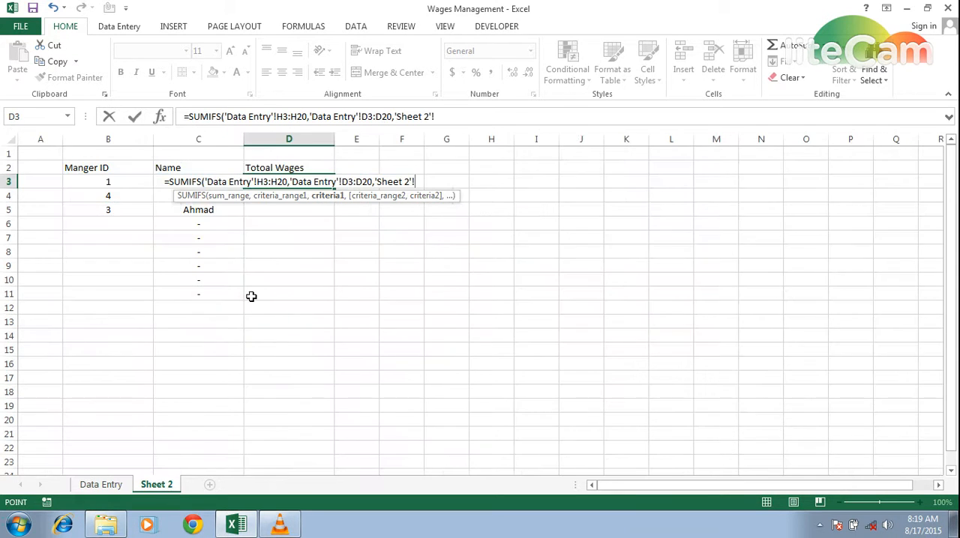
pyautogui.click(142, 188)
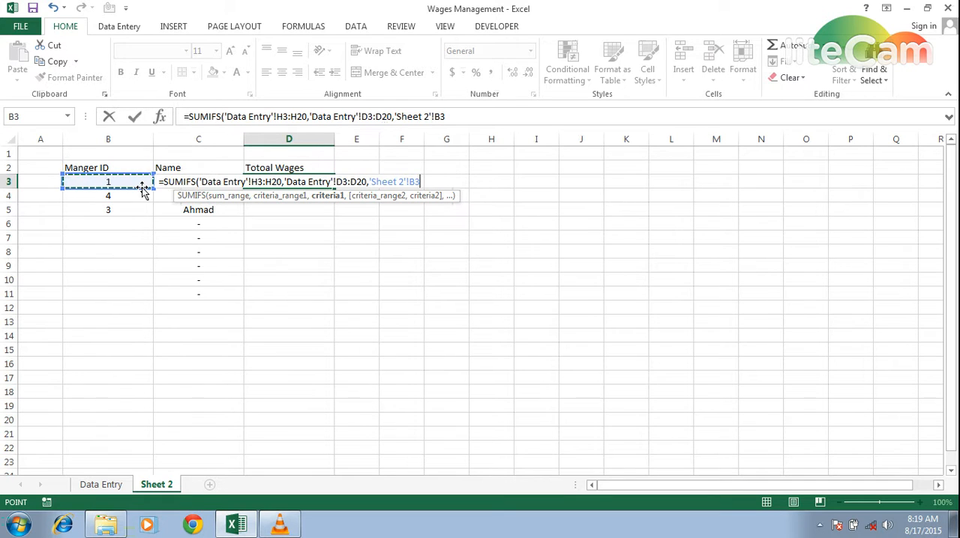
pyautogui.press('Right')
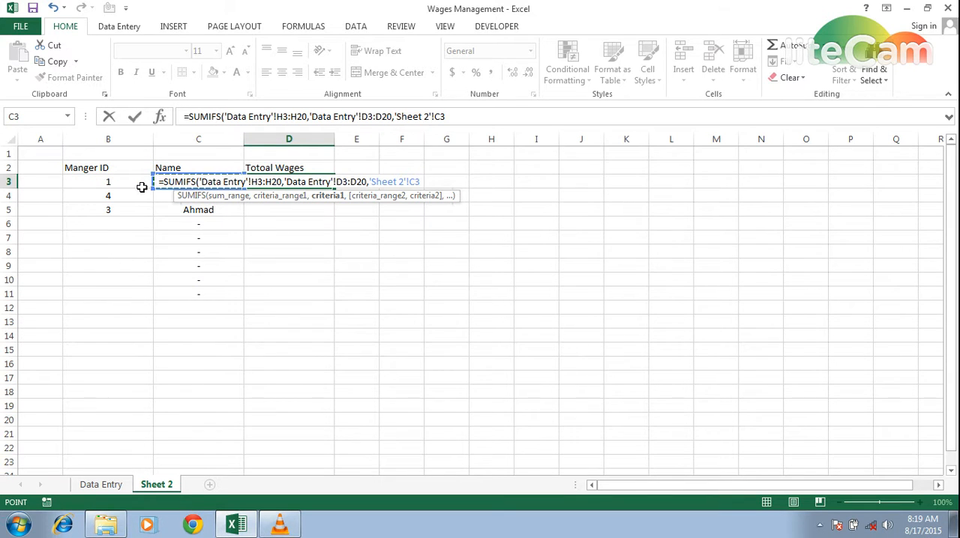
pyautogui.write(')')
pyautogui.press('Return')
pyautogui.press('Up')
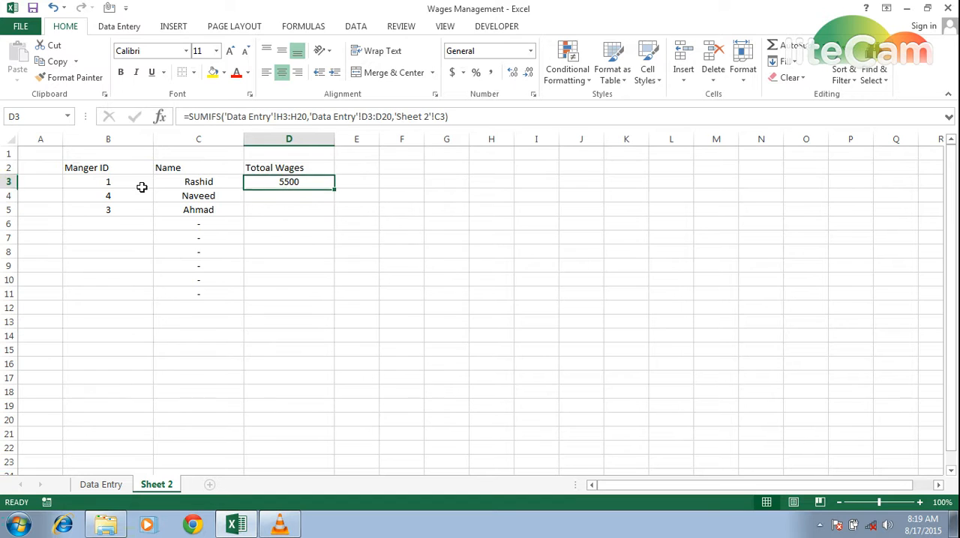
# Step: Make the criteria range in the D3 SUMIFS formula absolute as $D$3:$D$20
pyautogui.press('F2')
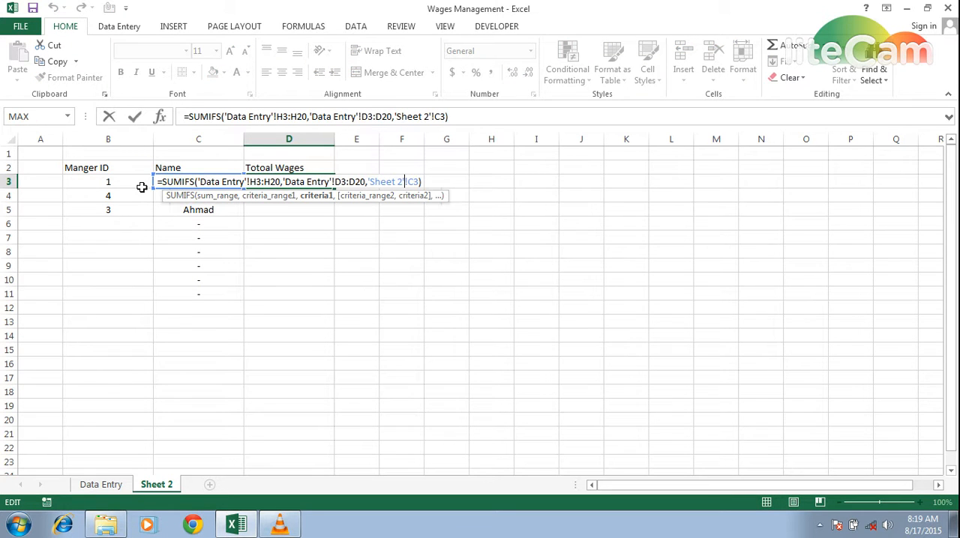
pyautogui.press('Left')
pyautogui.press('Left')
pyautogui.press('Left')
pyautogui.press('Left')
pyautogui.press('Left')
pyautogui.press('Left')
pyautogui.press('Left')
pyautogui.press('Left')
pyautogui.hotkey('shift', 'Right')
pyautogui.hotkey('shift', 'Right')
pyautogui.hotkey('shift', 'Right')
pyautogui.hotkey('shift', 'Right')
pyautogui.hotkey('shift', 'Right')
pyautogui.hotkey('shift', 'Right')
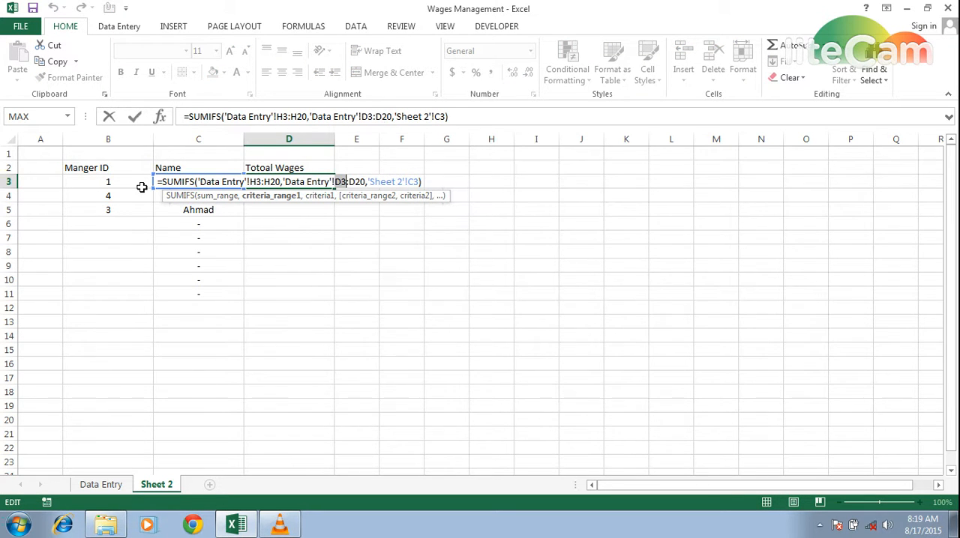
pyautogui.press('F4')
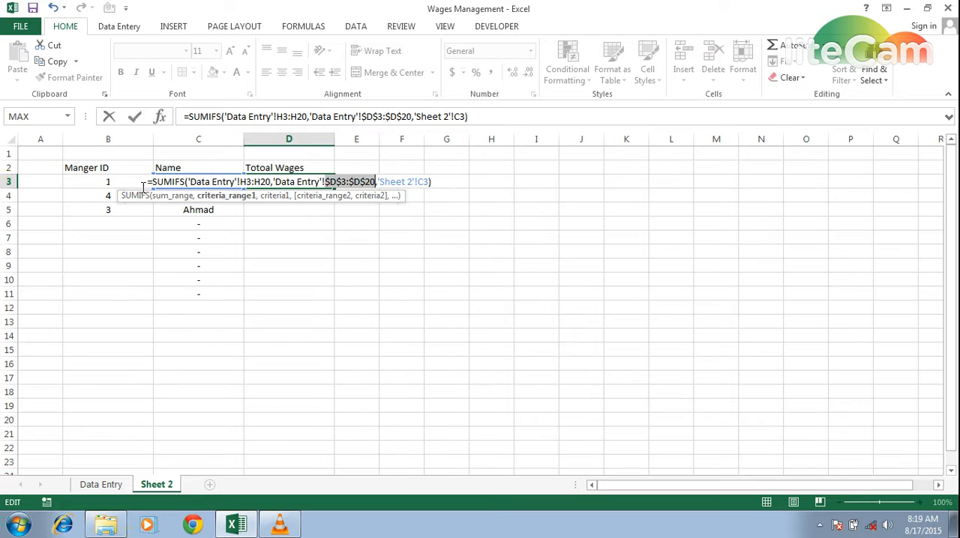
# Step: Make the sum range in the D3 formula absolute as $H$3:$H$20 and commit the formula
pyautogui.press('Left')
pyautogui.press('Left')
pyautogui.press('Left')
pyautogui.press('Left')
pyautogui.press('Left')
pyautogui.press('Left')
pyautogui.press('Left')
pyautogui.press('Left')
pyautogui.press('Left')
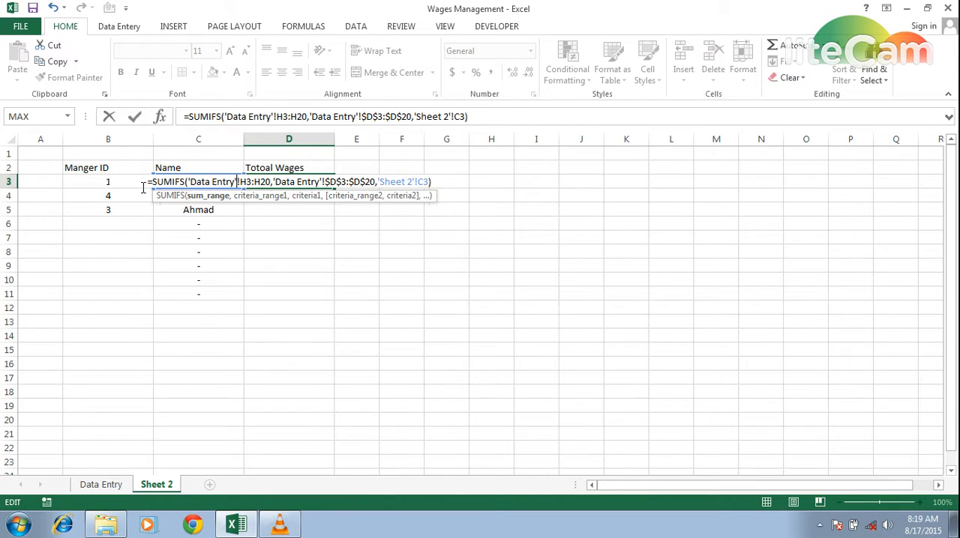
pyautogui.hotkey('shift', 'Right')
pyautogui.hotkey('shift', 'Right')
pyautogui.press('F4')
pyautogui.press('Return')
pyautogui.press('Up')
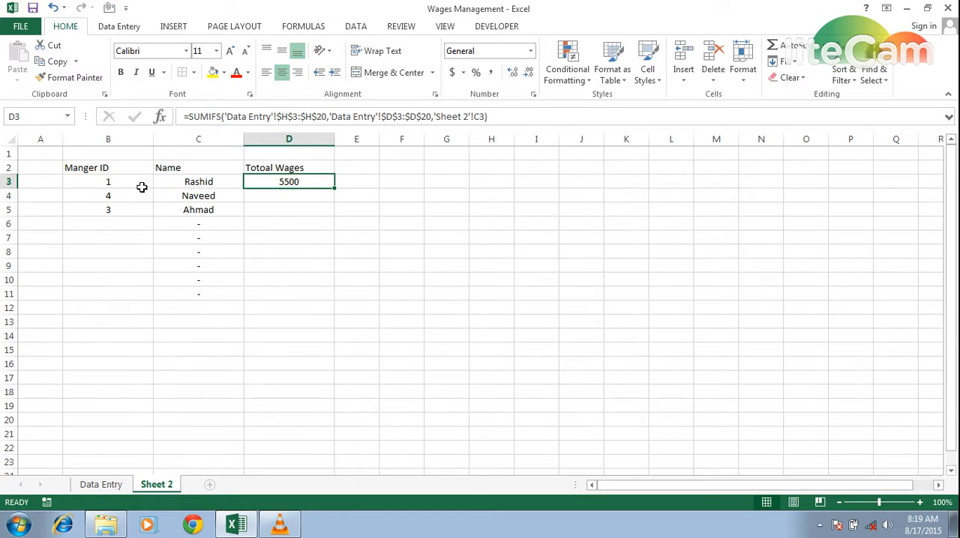
# Step: Copy the total wages formula from D3 down through D11
pyautogui.hotkey('ctrl', 'c')
pyautogui.hotkey('shift', 'Down')
pyautogui.hotkey('shift', 'Down')
pyautogui.hotkey('shift', 'Down')
pyautogui.hotkey('shift', 'Down')
pyautogui.hotkey('shift', 'Down')
pyautogui.hotkey('shift', 'Down')
pyautogui.hotkey('shift', 'Down')
pyautogui.hotkey('shift', 'Down')
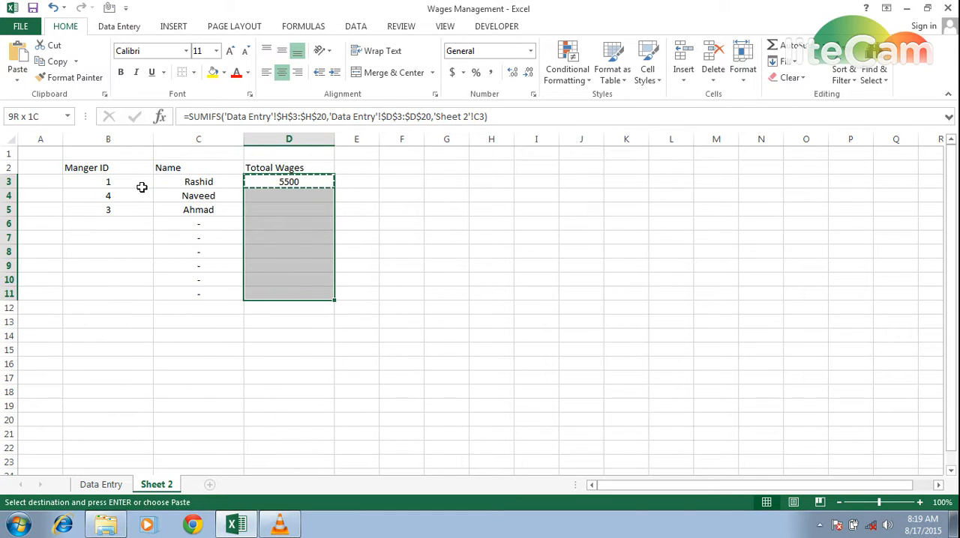
pyautogui.press('Return')
# Step: Compare the total for manager ID 1 in D3 of Sheet 2 with that manager's amounts on Data Entry
pyautogui.press('Down')
pyautogui.press('Down')
pyautogui.press('Up')
pyautogui.press('Up')
pyautogui.press('Left')
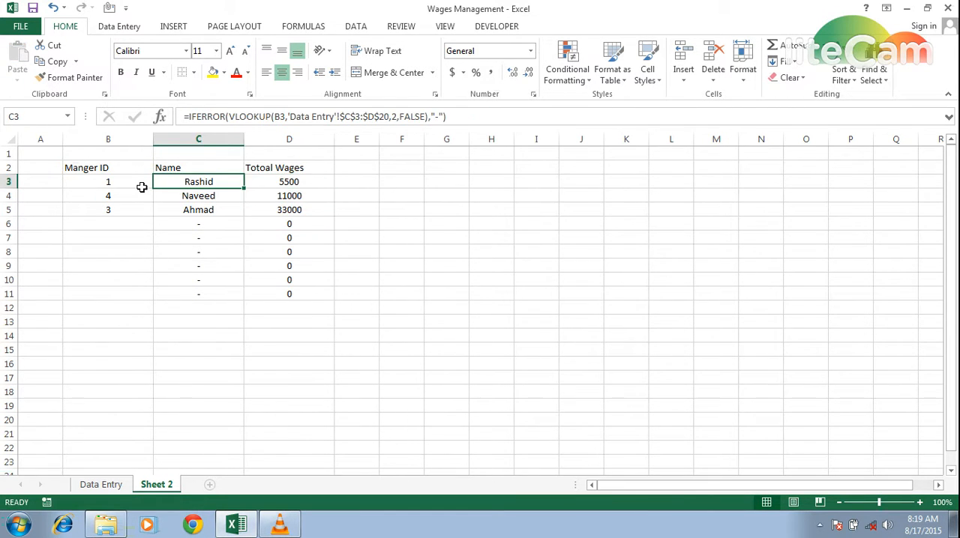
pyautogui.press('Right')
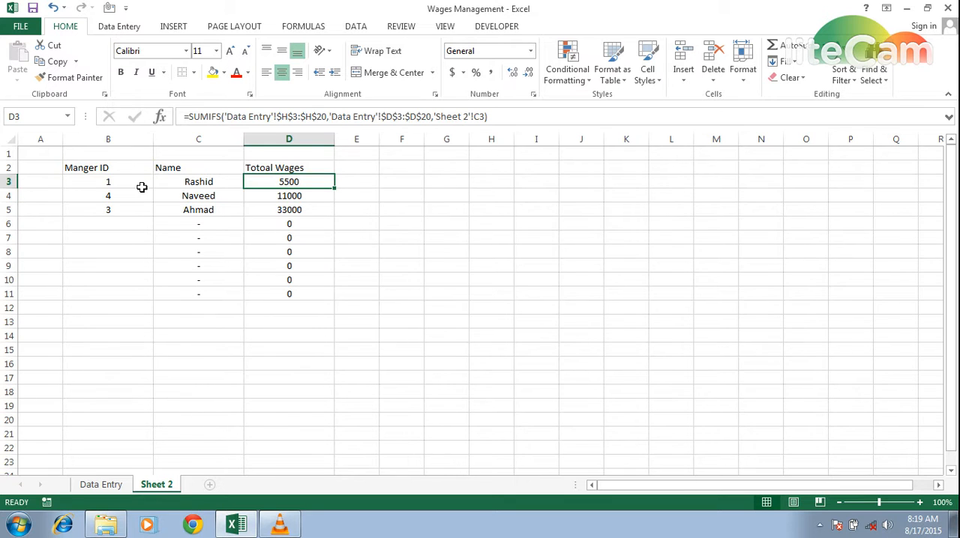
pyautogui.hotkey('ctrl', 'pageup')
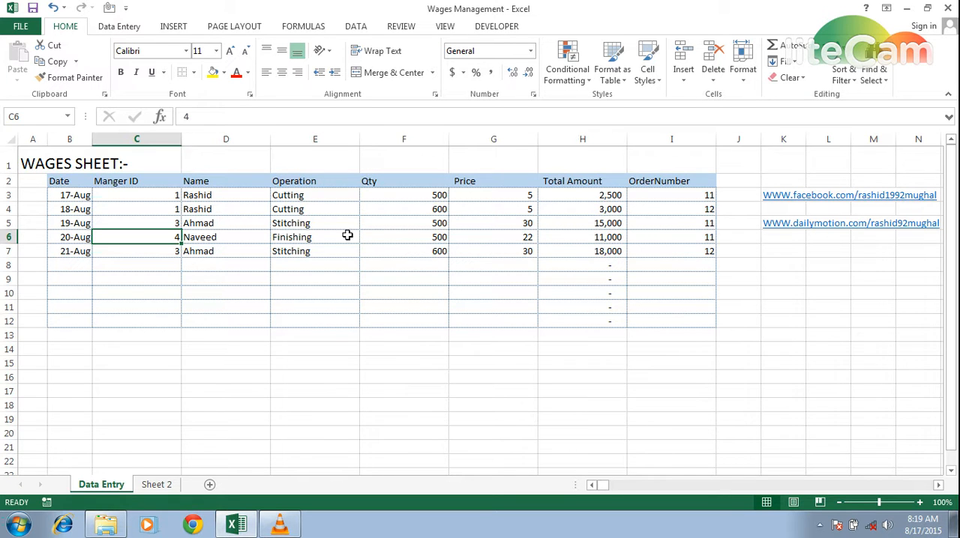
pyautogui.hotkey('ctrl', 'pagedown')
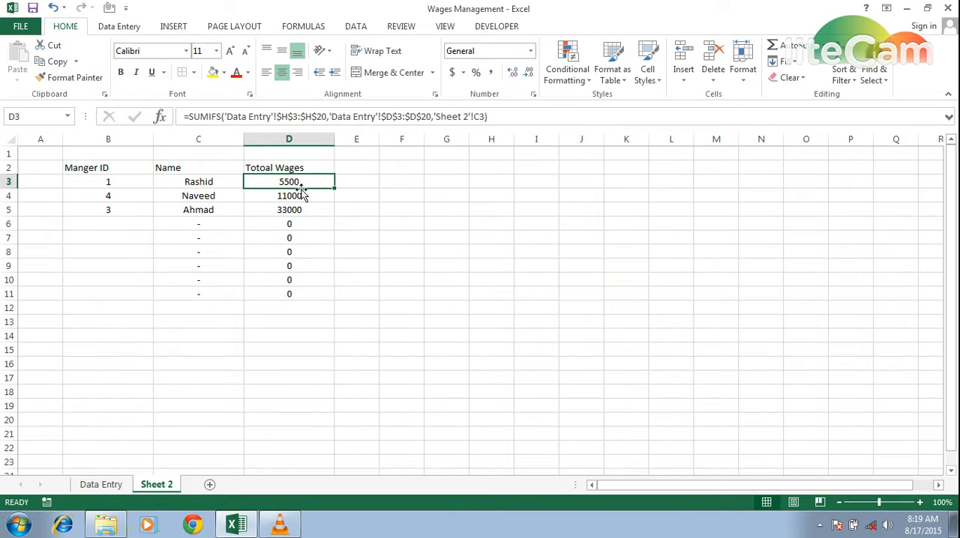
# Step: Check the row 5 entry for manager ID 3 on Data Entry against that manager's total in D5 of Sheet 2
pyautogui.hotkey('ctrl', 'pageup')
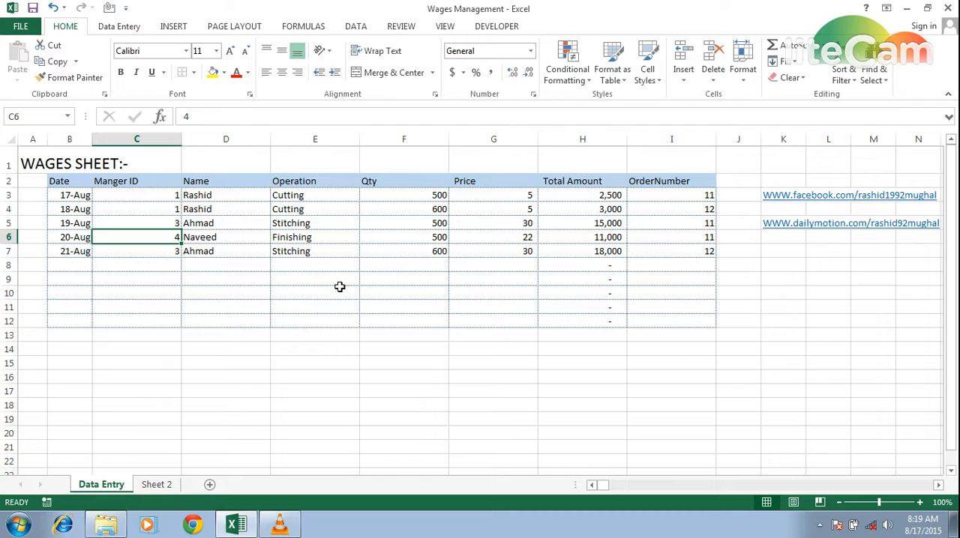
pyautogui.click(239, 225)
pyautogui.press('Right')
pyautogui.press('Right')
pyautogui.press('Right')
pyautogui.press('Right')
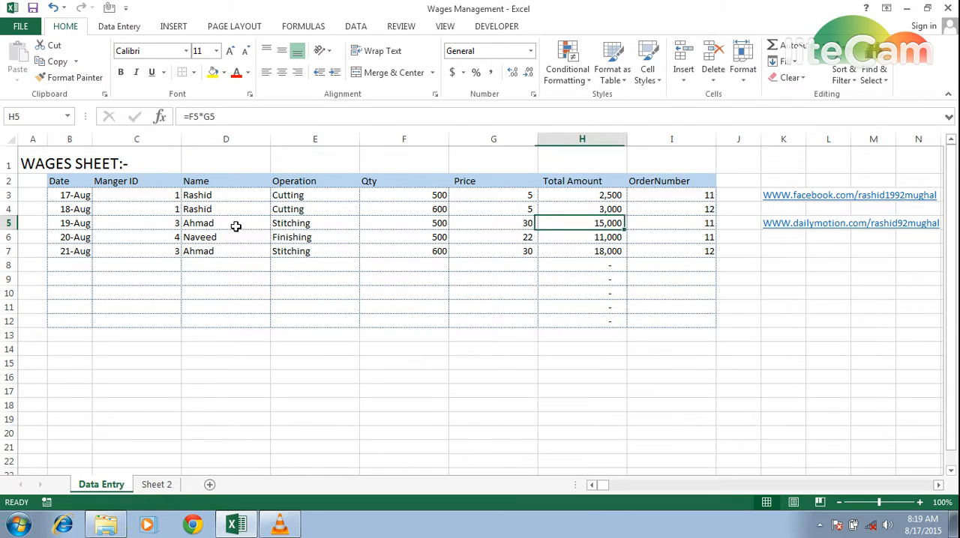
pyautogui.press('Down')
pyautogui.press('Left')
pyautogui.press('Left')
pyautogui.press('Left')
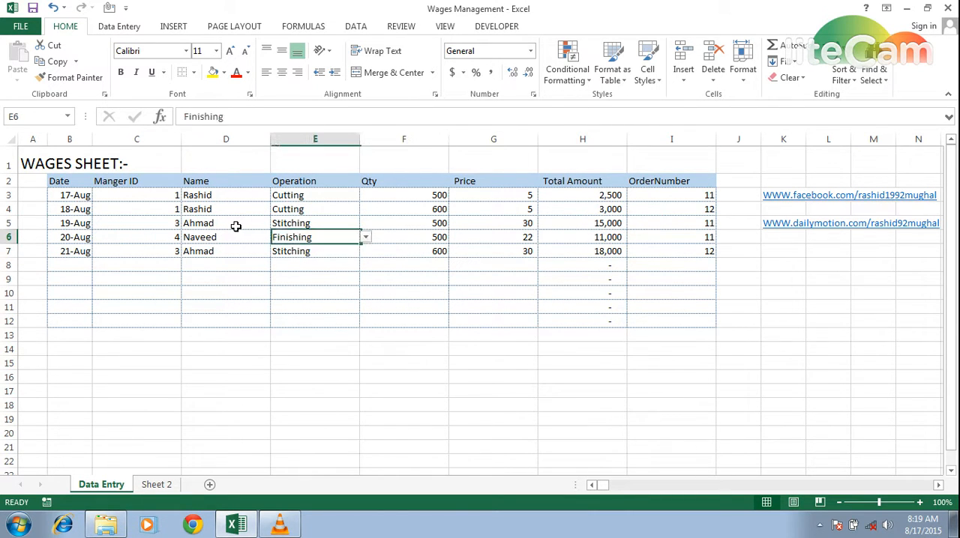
pyautogui.press('Left')
pyautogui.press('Up')
pyautogui.hotkey('ctrl', 'pagedown')
pyautogui.press('Left')
pyautogui.press('Left')
pyautogui.press('Down')
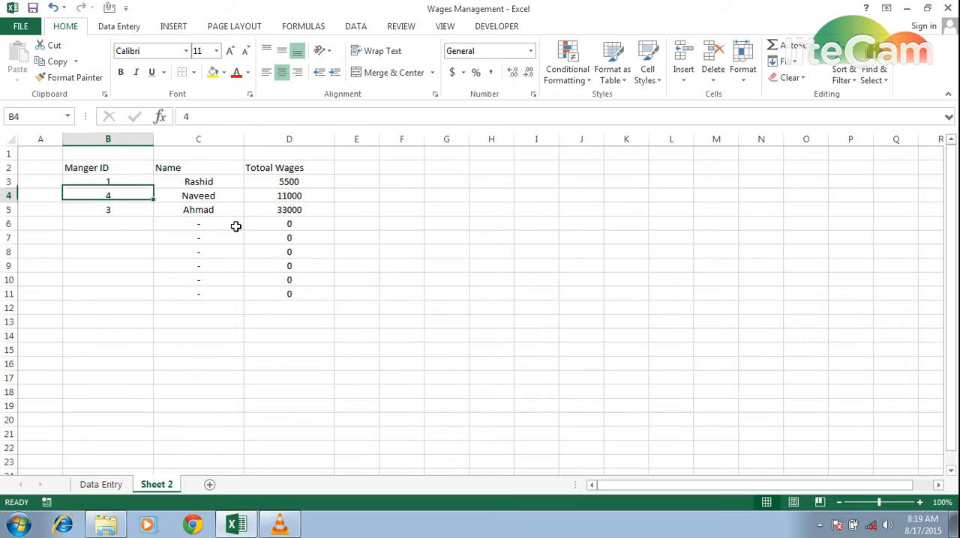
pyautogui.press('Right')
pyautogui.press('Down')
pyautogui.press('Right')
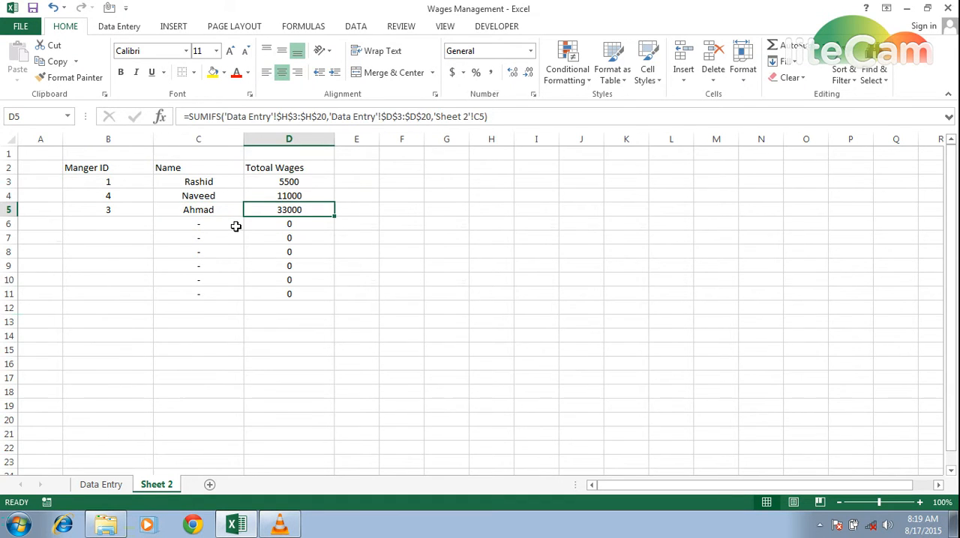
# Step: Trace the Total Amount entries for manager ID 3 in rows 5 and 7 of Data Entry
pyautogui.hotkey('ctrl', 'pageup')
pyautogui.press('Right')
pyautogui.press('Right')
pyautogui.press('Right')
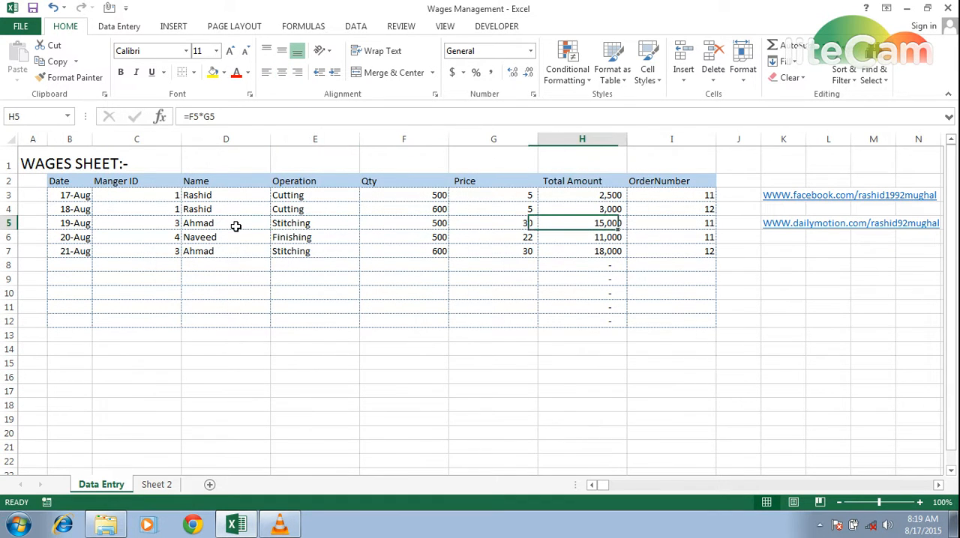
pyautogui.press('Down')
pyautogui.press('Down')
pyautogui.press('Left')
pyautogui.press('Left')
pyautogui.press('Left')
# Step: Compare the row 6 amount for manager ID 4 on Data Entry with that manager's total in D4 of Sheet 2
pyautogui.press('Left')
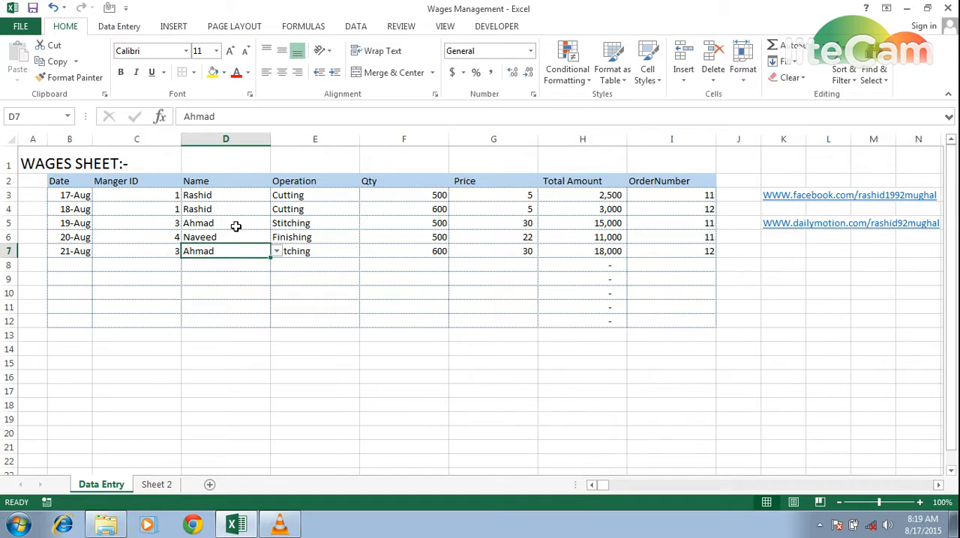
pyautogui.hotkey('ctrl', 'pagedown')
pyautogui.press('Up')
pyautogui.press('Left')
pyautogui.press('Left')
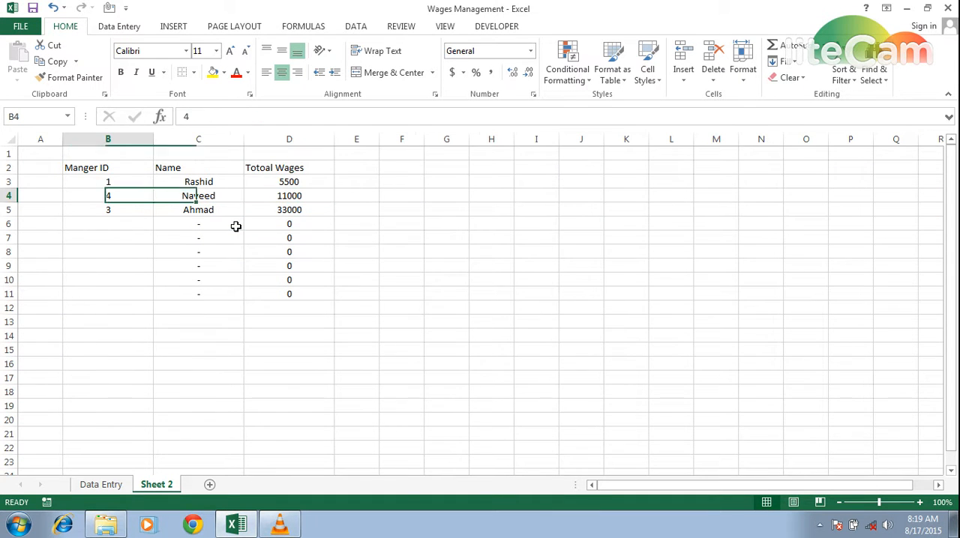
pyautogui.hotkey('ctrl', 'pageup')
pyautogui.press('Down')
pyautogui.press('Up')
pyautogui.press('Up')
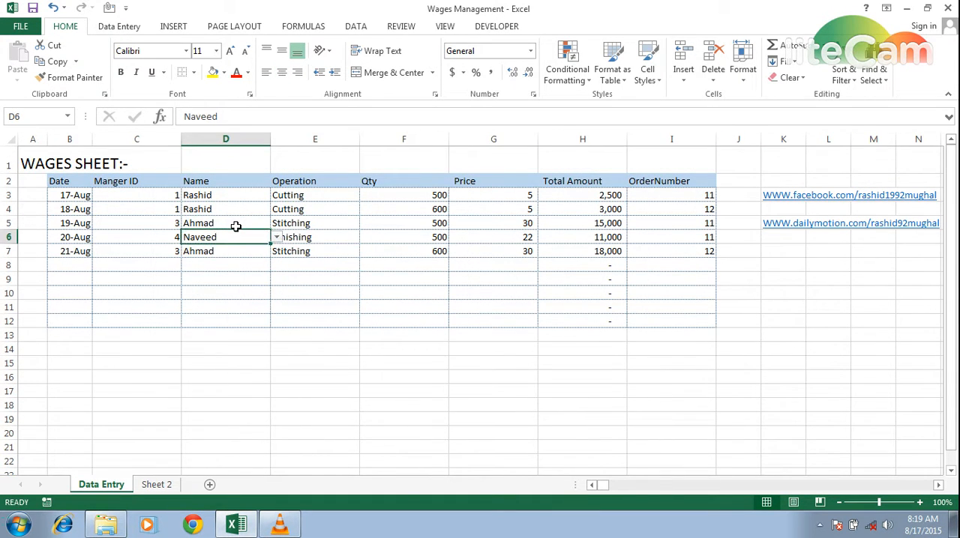
pyautogui.press('Right')
pyautogui.press('Right')
pyautogui.press('Right')
pyautogui.press('Right')
pyautogui.press('Right')
pyautogui.hotkey('ctrl', 'pagedown')
pyautogui.press('Right')
pyautogui.press('Right')
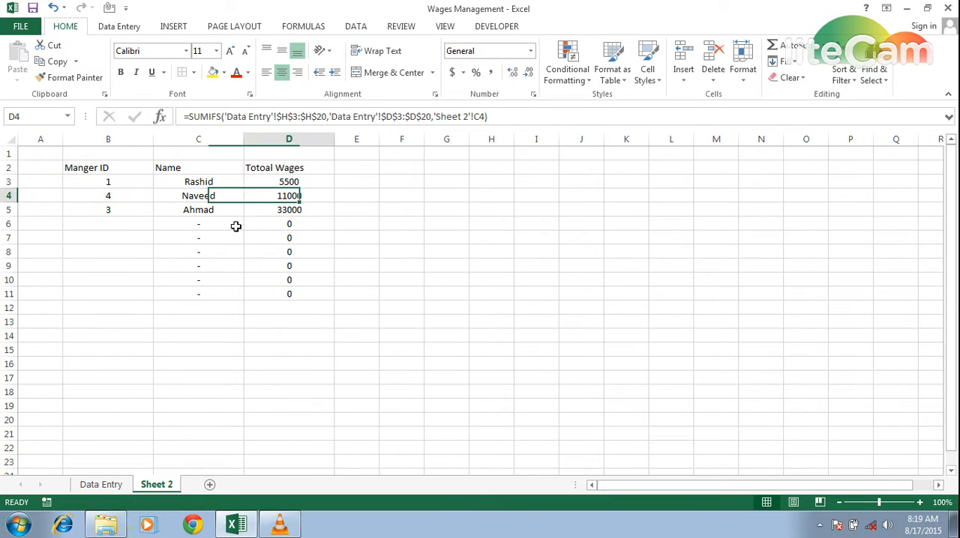
pyautogui.press('Down')
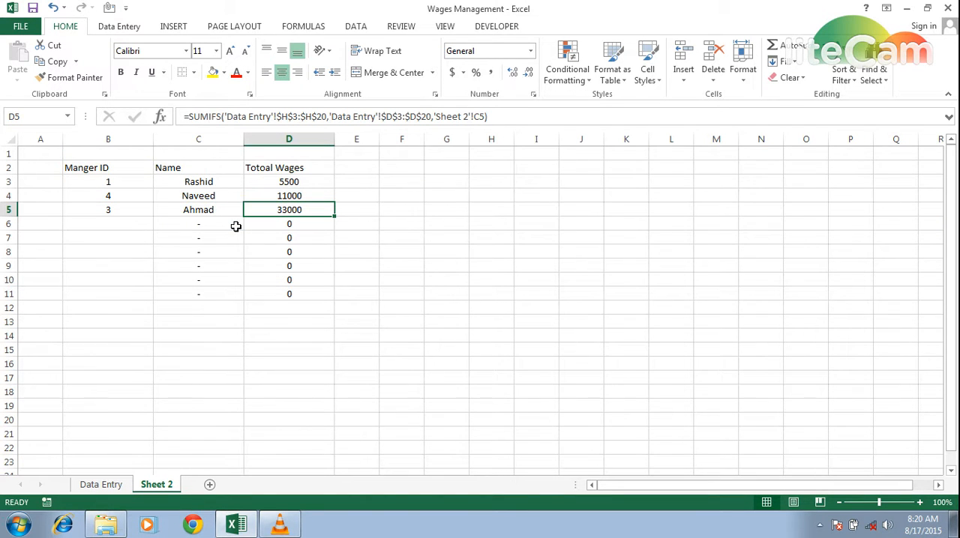
pyautogui.press('Left')
pyautogui.press('Left')
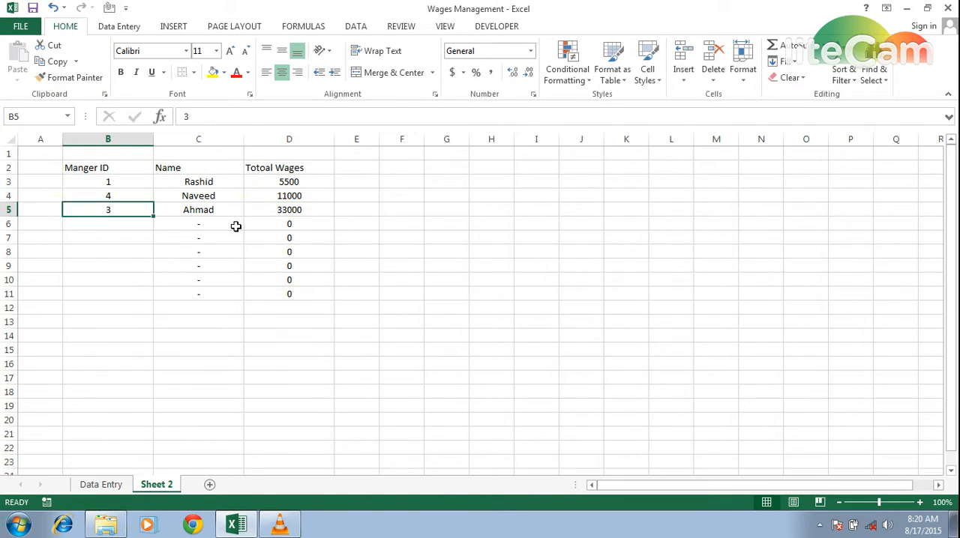
# Step: Enter the title Main Page in cell A1 of Sheet 2
pyautogui.press('Up')
pyautogui.press('Up')
pyautogui.press('Up')
pyautogui.press('Up')
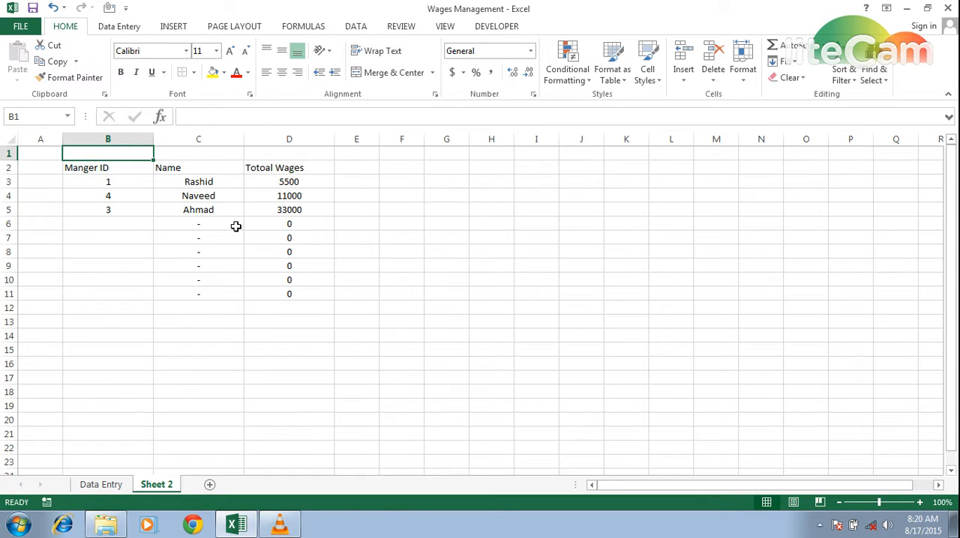
pyautogui.press('Left')
pyautogui.write('M')
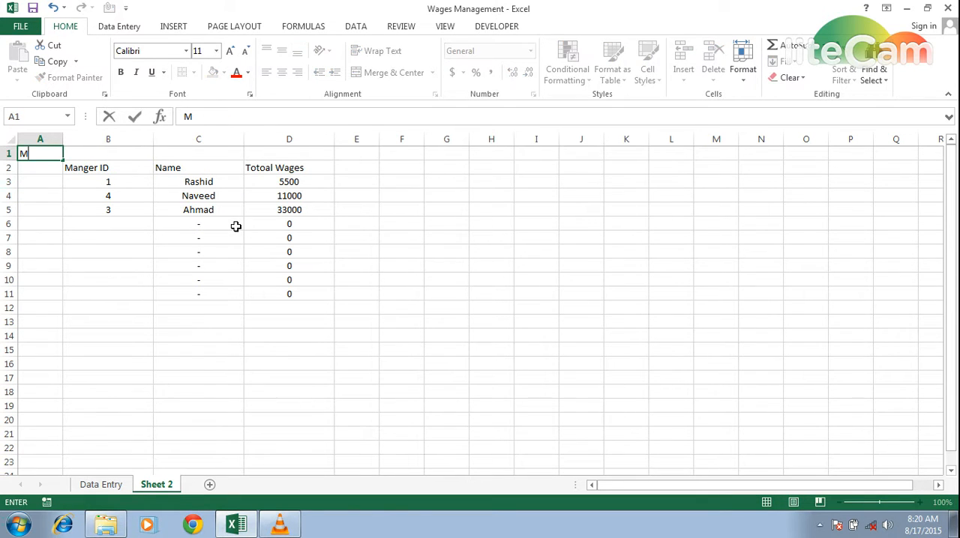
pyautogui.write('ain Page')
pyautogui.press('Return')
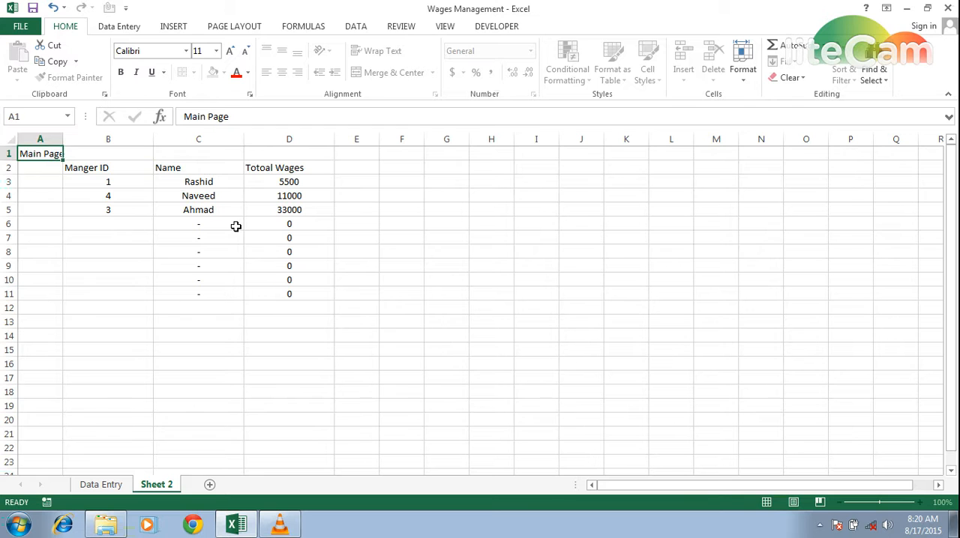
pyautogui.press('Right')
pyautogui.hotkey('shift', 'Right')
pyautogui.hotkey('shift', 'Right')
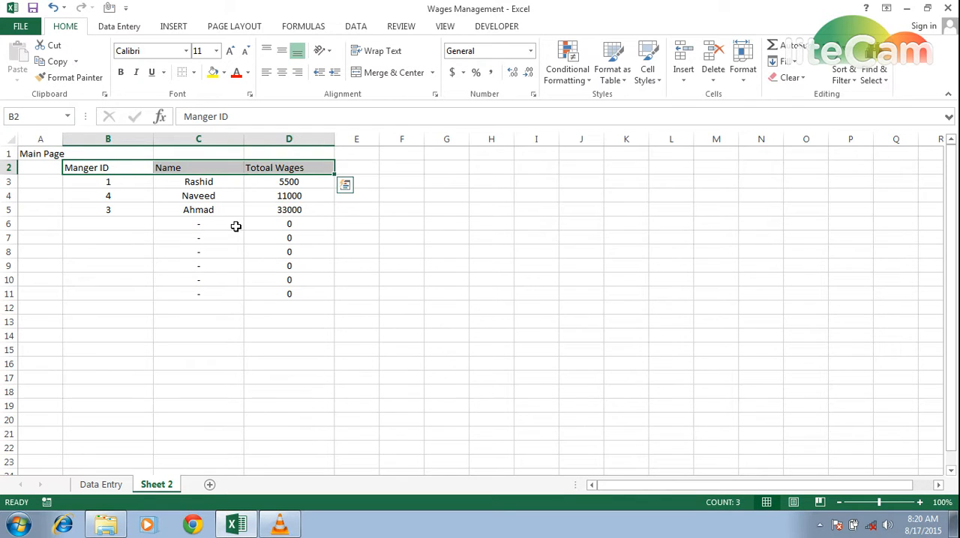
pyautogui.click(225, 72)
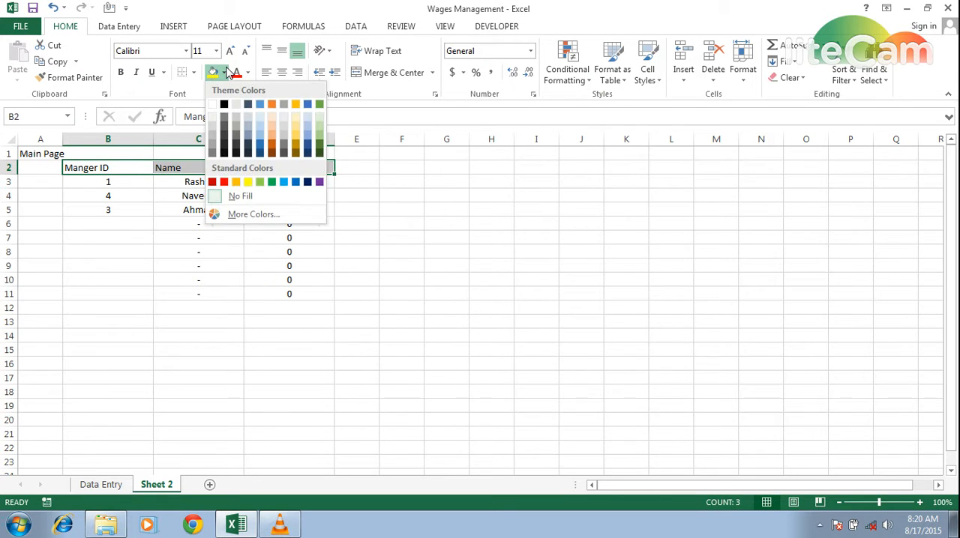
pyautogui.click(7, 199)
pyautogui.click(45, 215)
pyautogui.hotkey('ctrl', 'pageup')
pyautogui.hotkey('ctrl', 'pagedown')
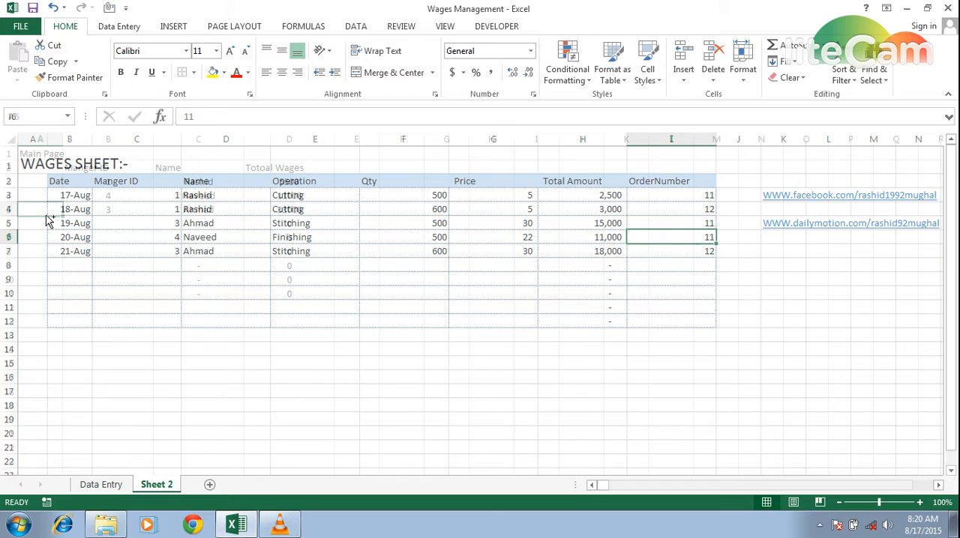
# Step: Fill the header cells B2:D2 of the Sheet 2 summary with a light blue theme colour
pyautogui.press('Up')
pyautogui.press('Up')
pyautogui.press('Up')
pyautogui.hotkey('shift', 'Right')
pyautogui.hotkey('shift', 'Right')
pyautogui.press('Right')
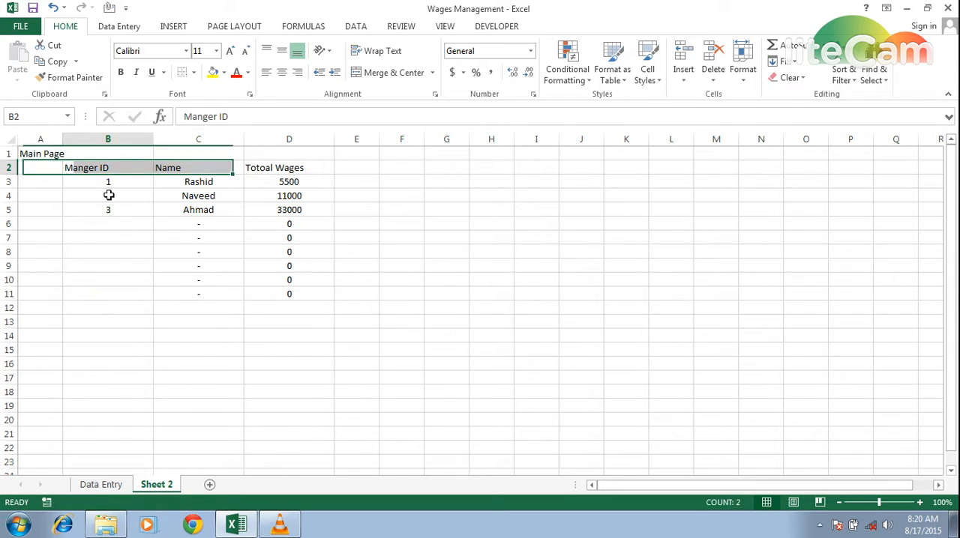
pyautogui.press('Left')
pyautogui.press('Right')
pyautogui.hotkey('shift', 'Right')
pyautogui.hotkey('shift', 'Right')
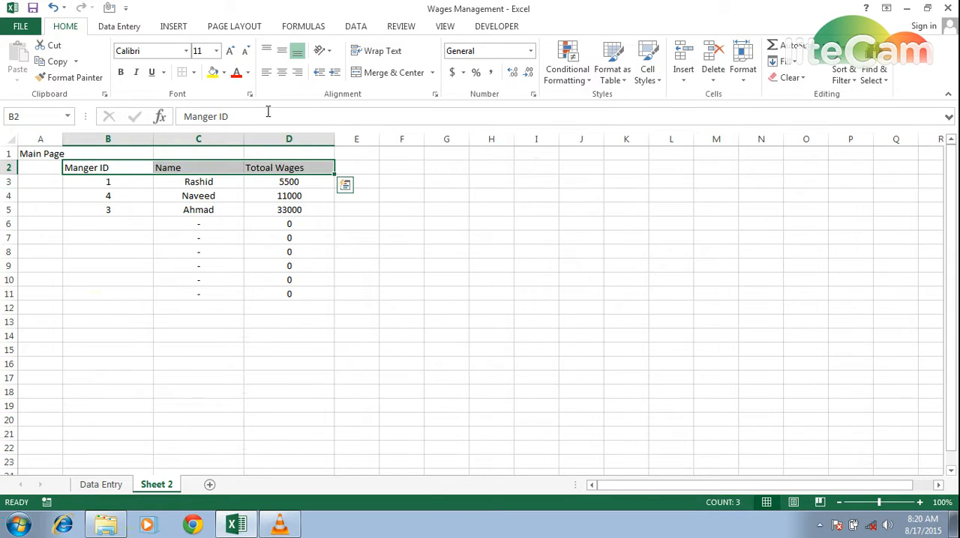
pyautogui.click(247, 72)
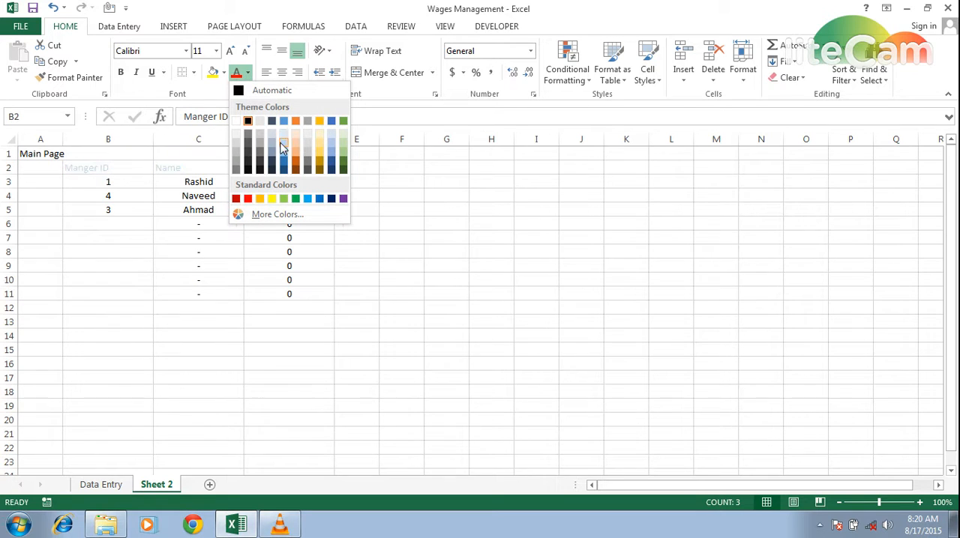
pyautogui.click(225, 72)
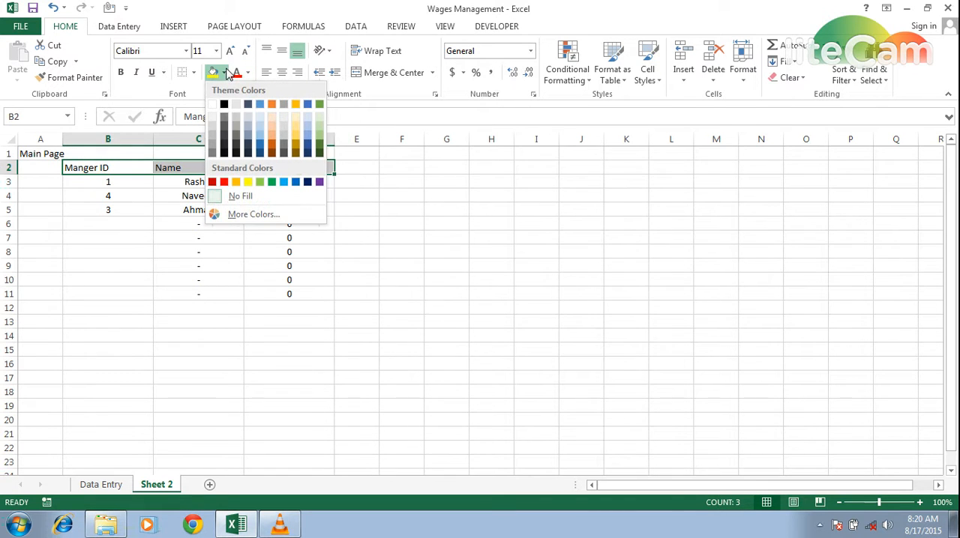
pyautogui.click(261, 136)
# Step: Apply all borders to the summary table cells B3:D11 on Sheet 2
pyautogui.press('Down')
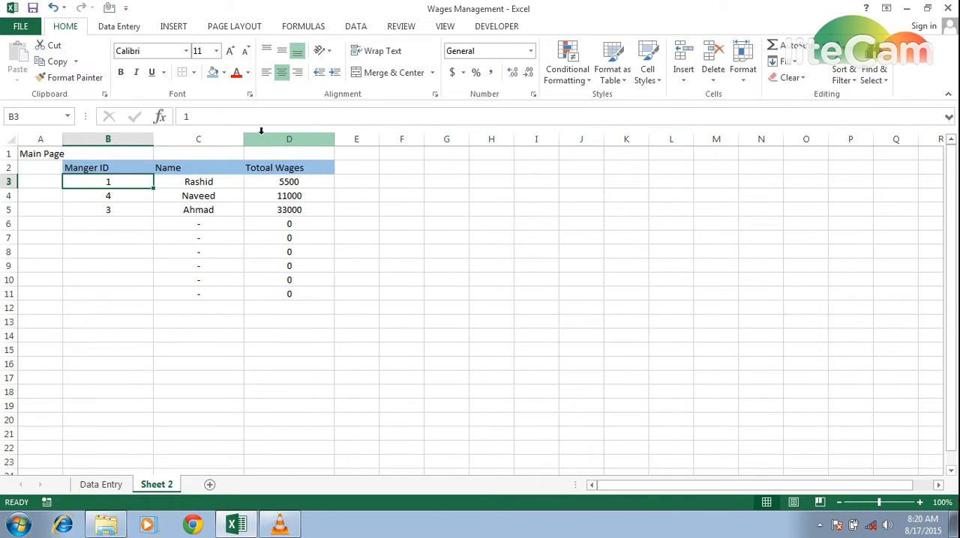
pyautogui.hotkey('shift', 'Right')
pyautogui.hotkey('shift', 'Right')
pyautogui.hotkey('shift', 'Right')
pyautogui.hotkey('shift', 'Left')
pyautogui.hotkey('shift', 'Down')
pyautogui.hotkey('shift', 'Down')
pyautogui.hotkey('shift', 'Down')
pyautogui.hotkey('shift', 'Down')
pyautogui.hotkey('shift', 'Down')
pyautogui.hotkey('shift', 'Down')
pyautogui.hotkey('shift', 'Down')
pyautogui.hotkey('shift', 'Down')
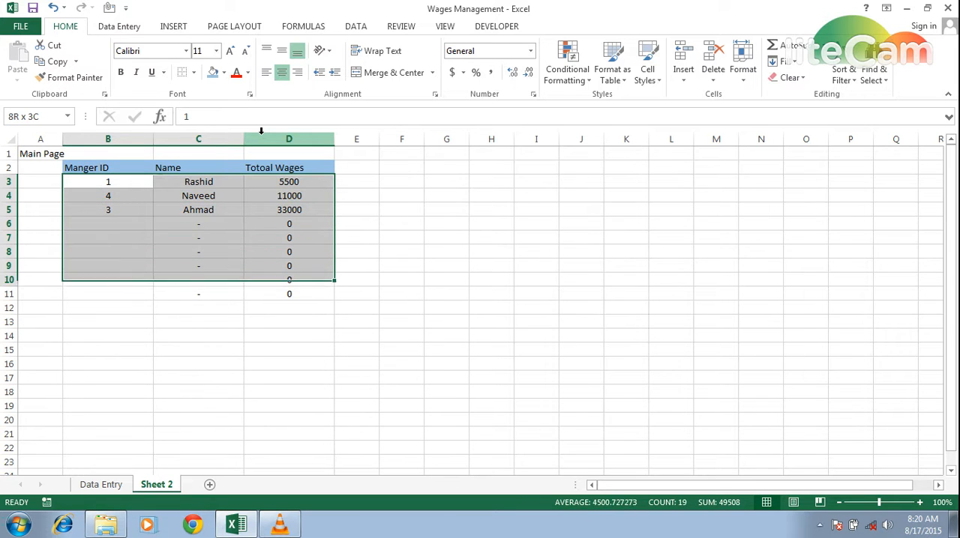
pyautogui.click(195, 72)
pyautogui.click(213, 194)
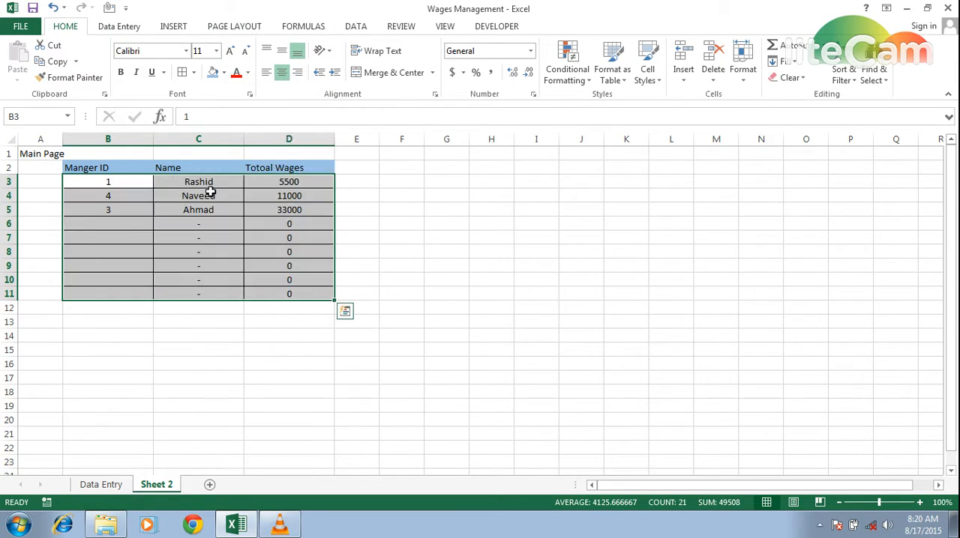
pyautogui.click(209, 192)
pyautogui.click(348, 192)
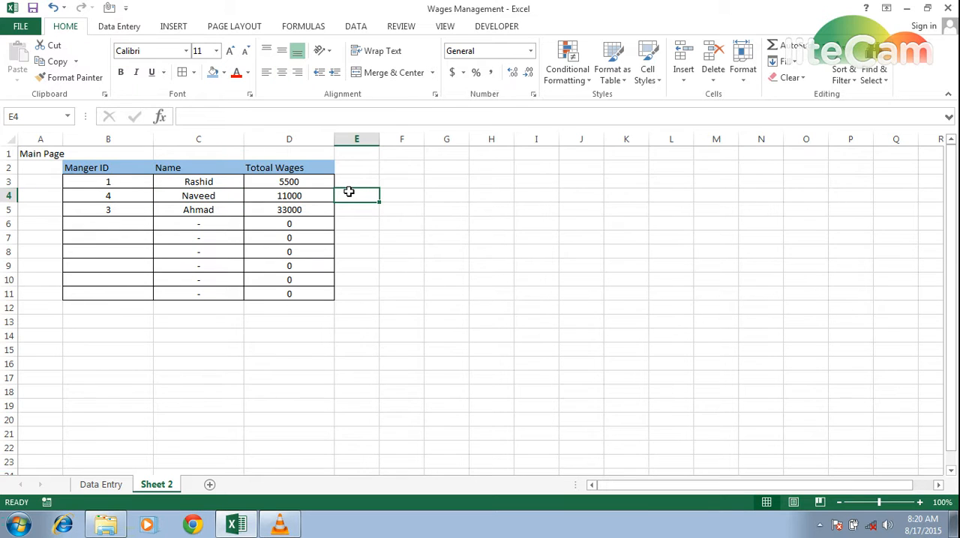
# Step: Review the wage entries on Data Entry alongside the manager summary on Sheet 2
pyautogui.hotkey('ctrl', 'pageup')
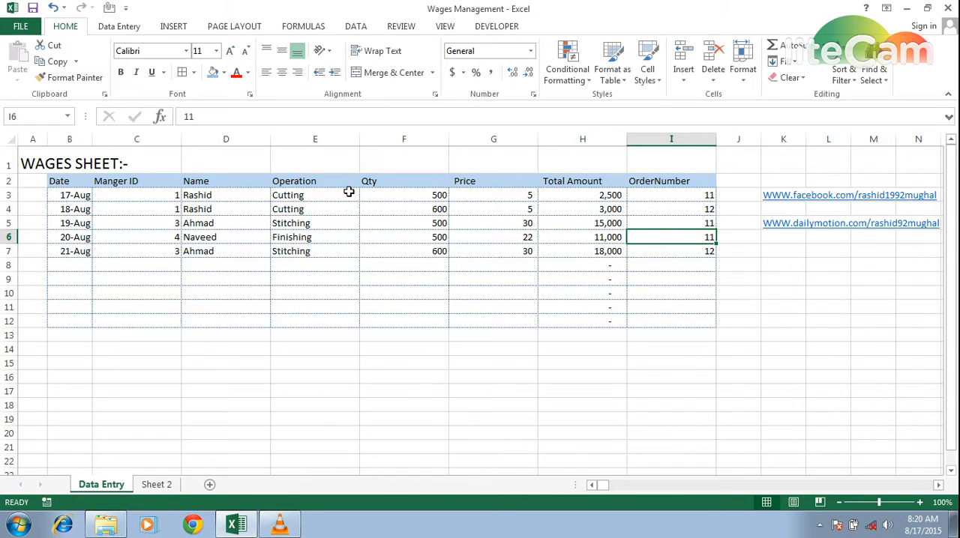
pyautogui.hotkey('ctrl', 'pagedown')
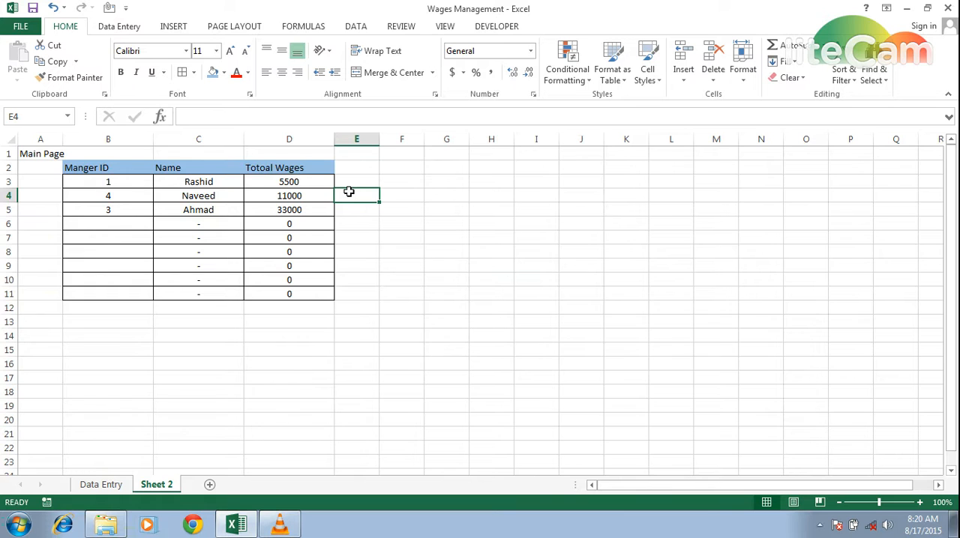
pyautogui.hotkey('ctrl', 'pageup')
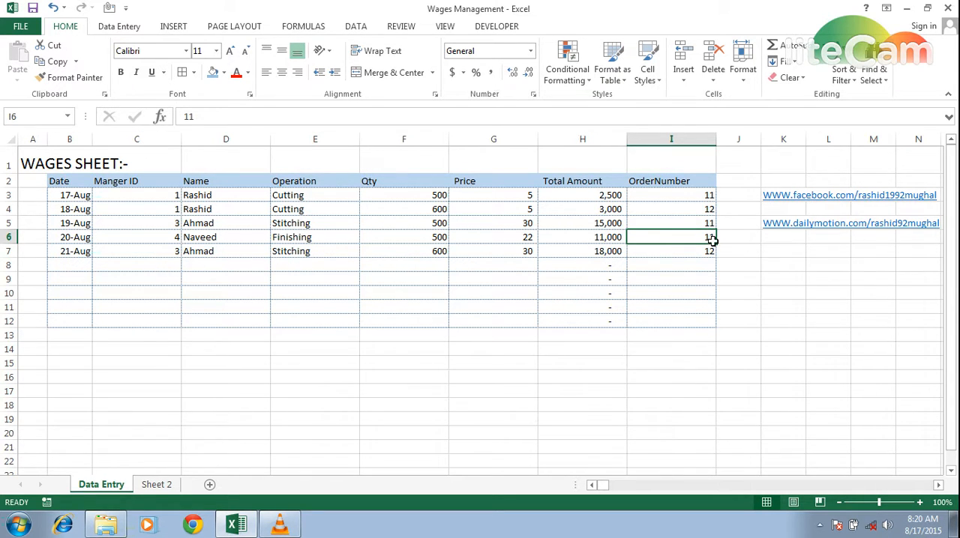
pyautogui.hotkey('ctrl', 'pagedown')
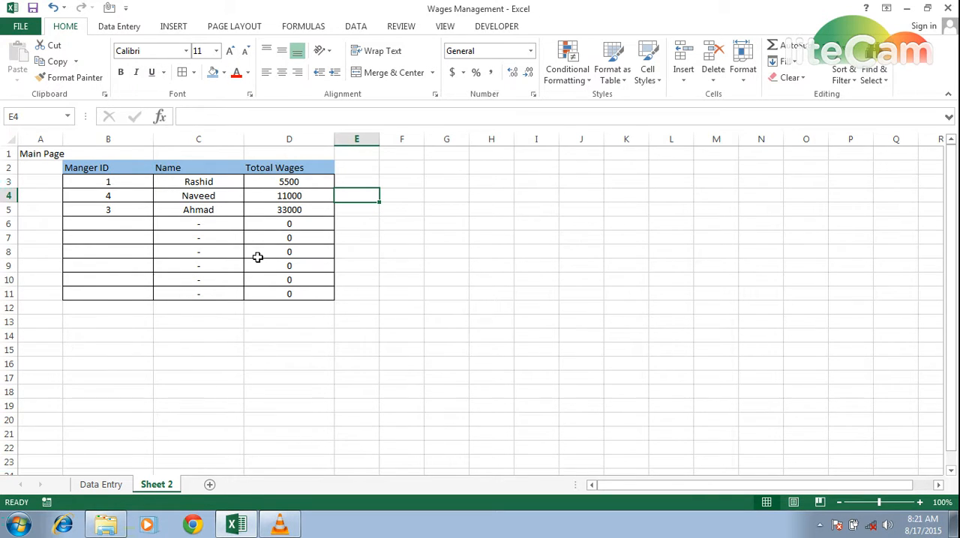
pyautogui.click(103, 485)
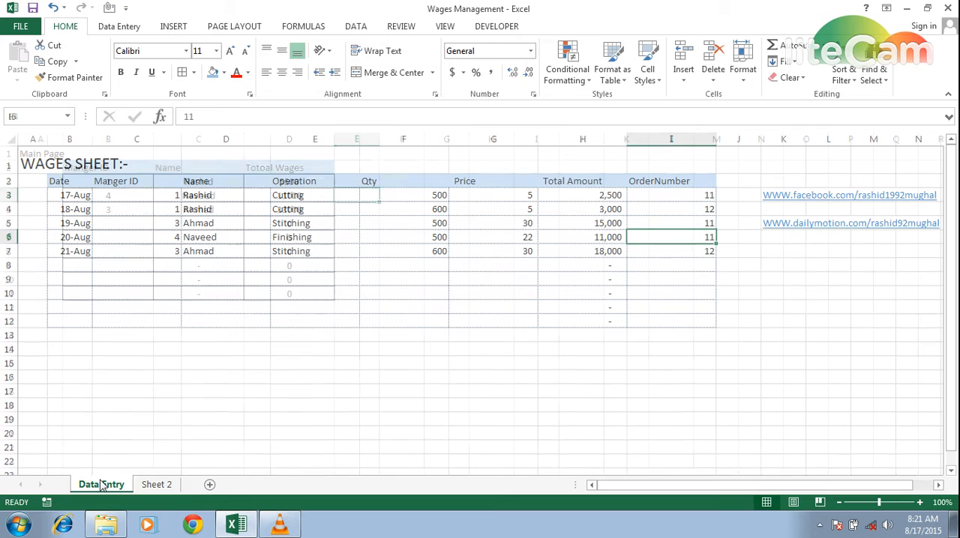
pyautogui.click(252, 399)
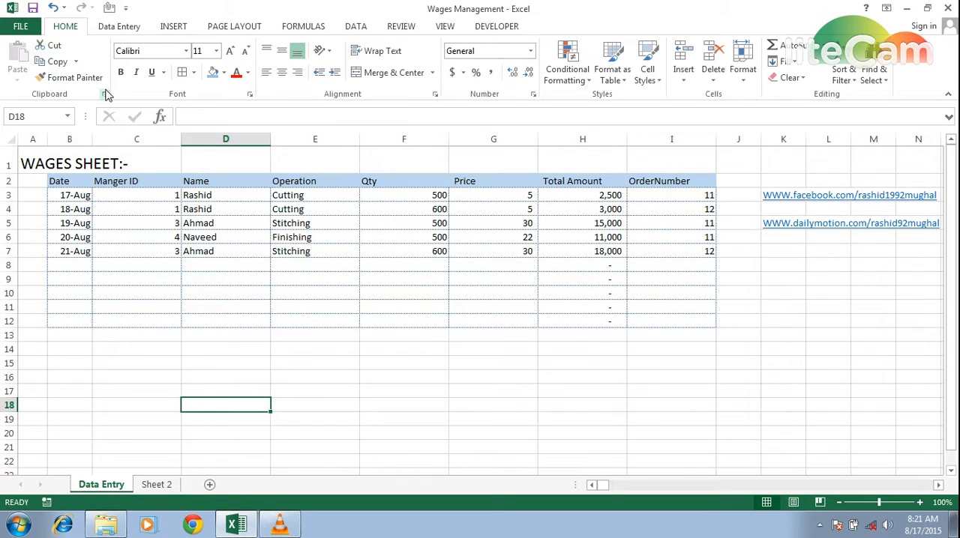
pyautogui.click(235, 299)
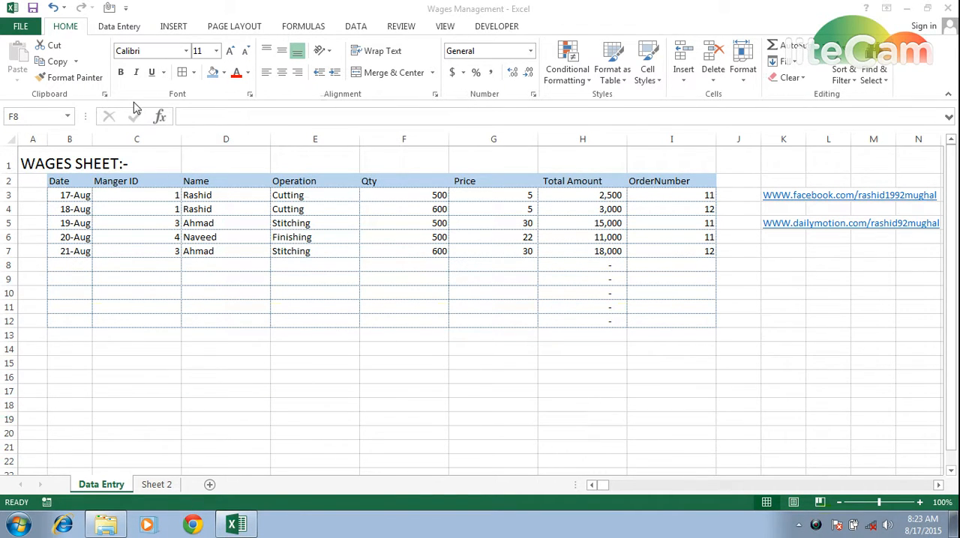
# Step: Encrypt the workbook with a password, entering and confirming the password, and return to the Data Entry sheet
pyautogui.click(21, 32)
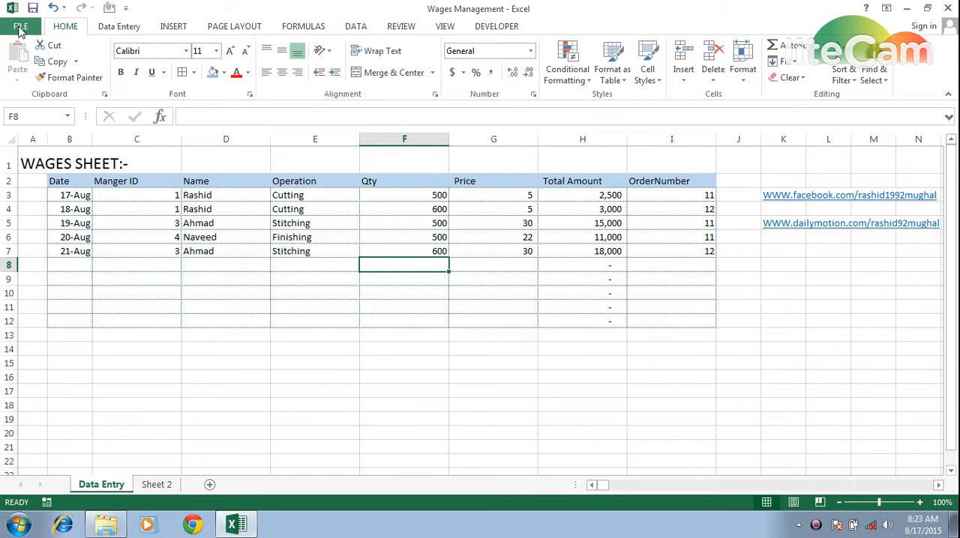
pyautogui.click(20, 30)
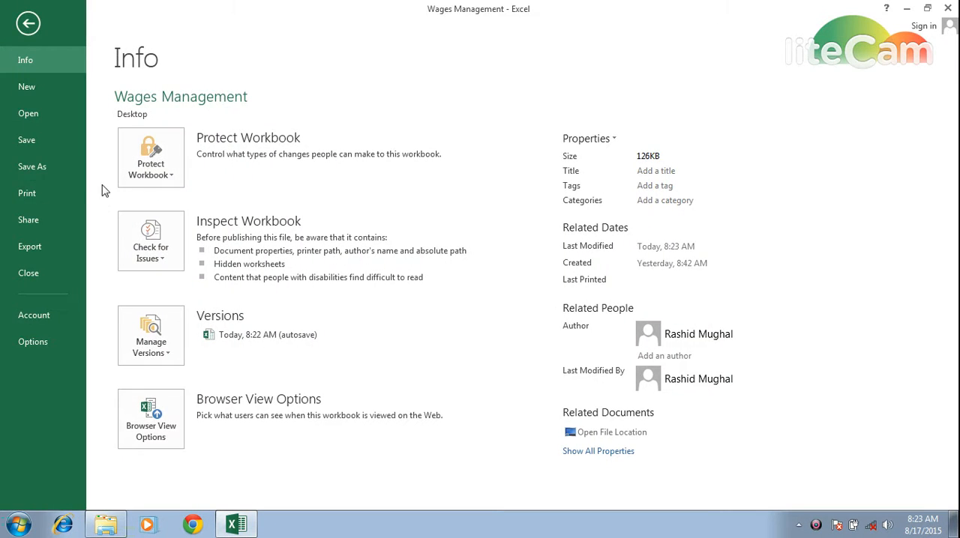
pyautogui.click(173, 178)
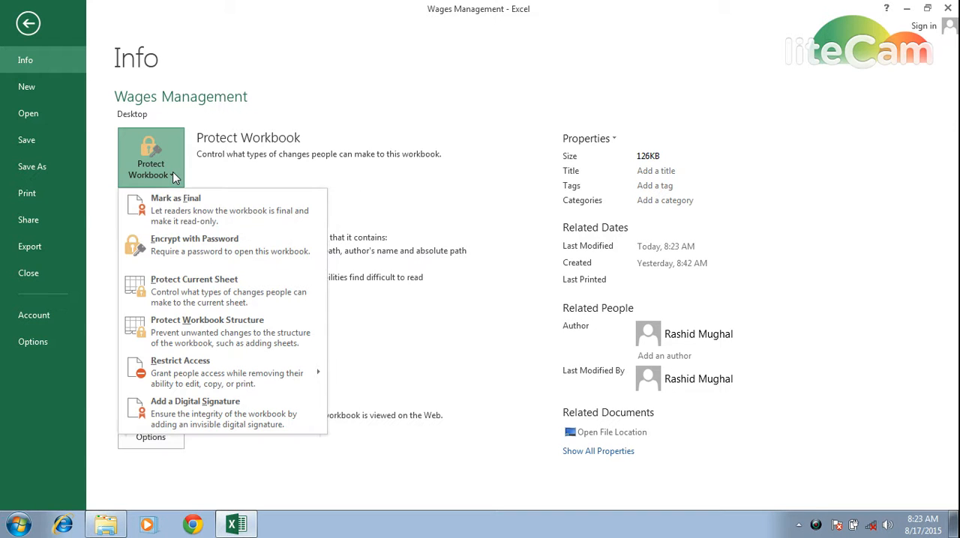
pyautogui.click(171, 253)
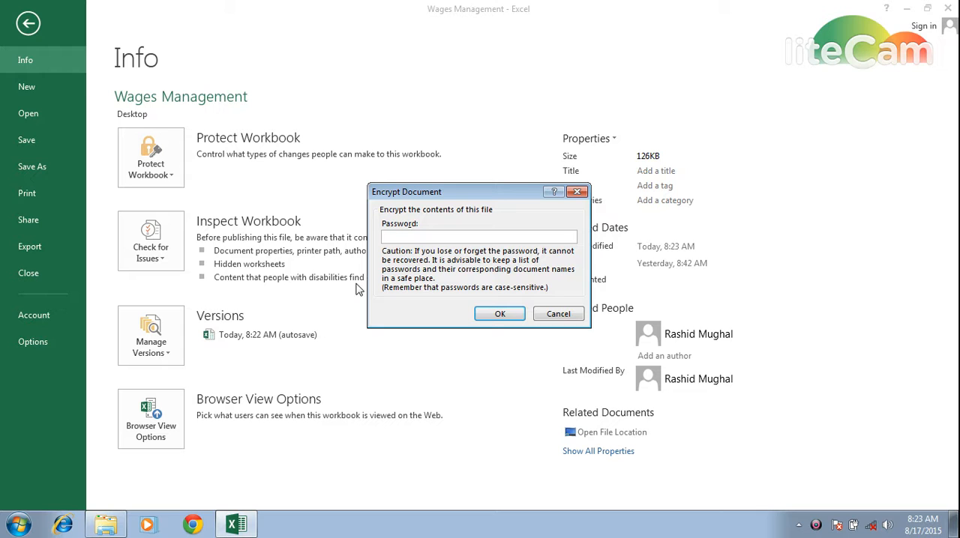
pyautogui.write('••••')
pyautogui.click(499, 314)
pyautogui.write('••••')
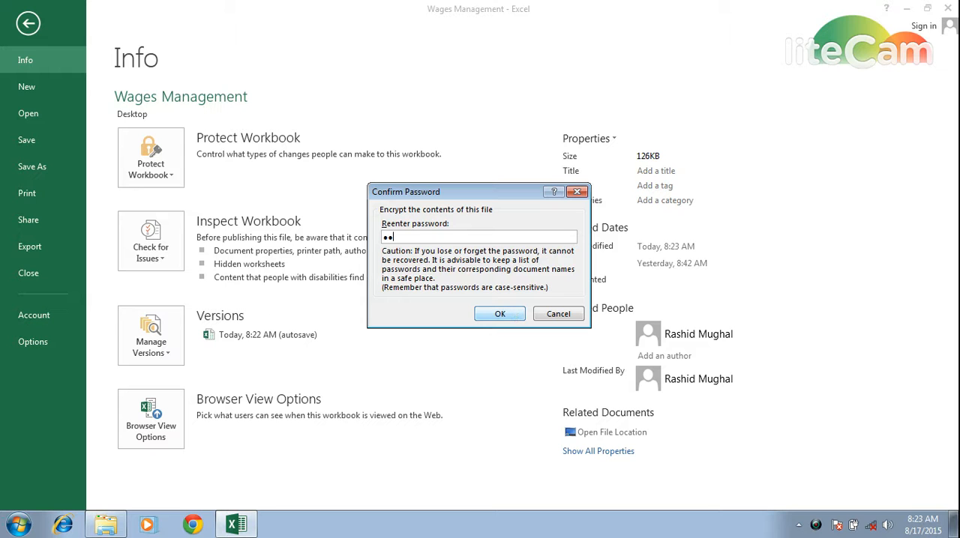
pyautogui.click(510, 314)
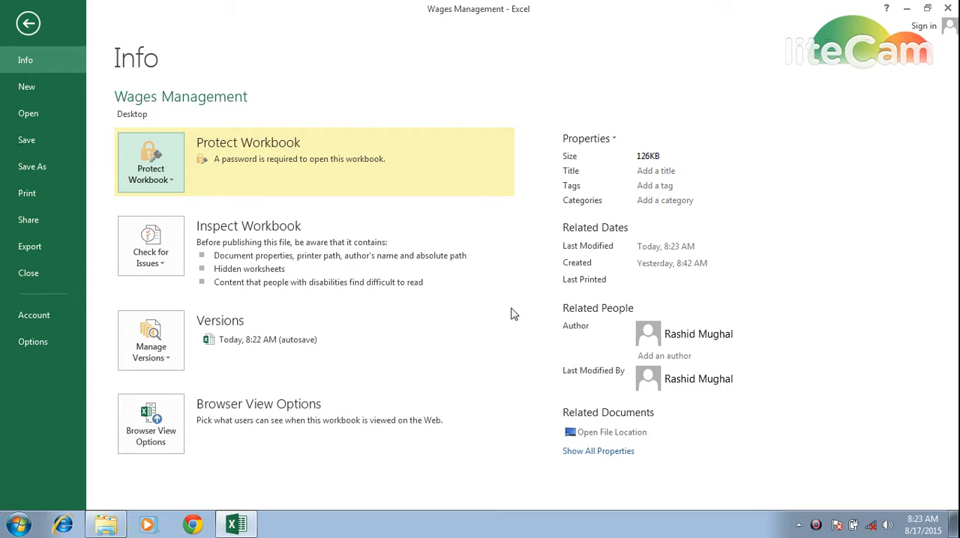
pyautogui.press('Escape')
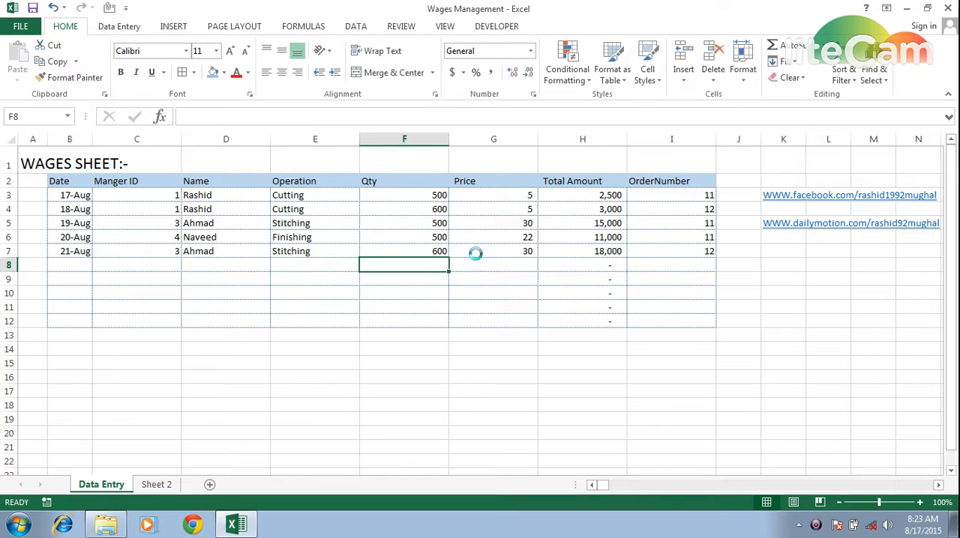
# Step: Close the Wages Management workbook and the VLC media player window to get to the desktop
pyautogui.click(468, 327)
pyautogui.click(949, 8)
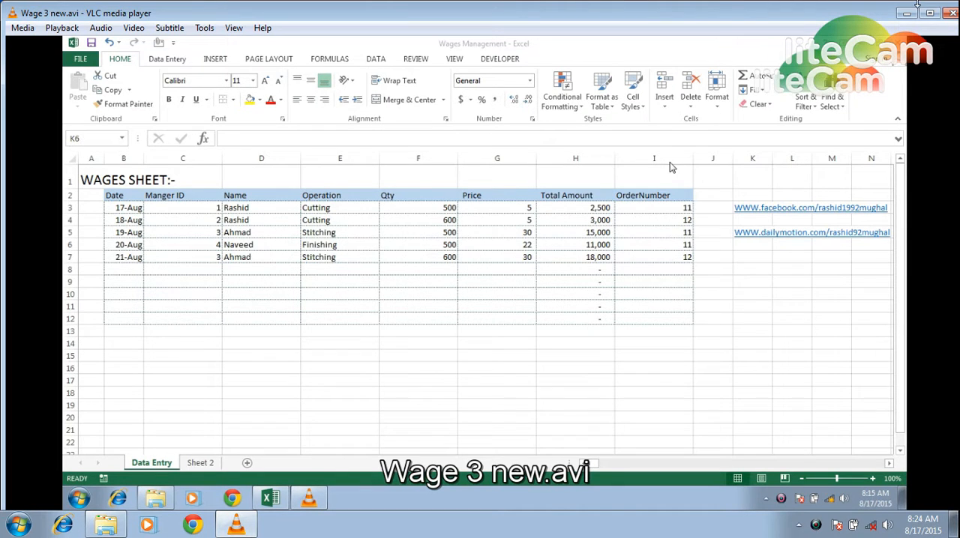
pyautogui.click(949, 13)
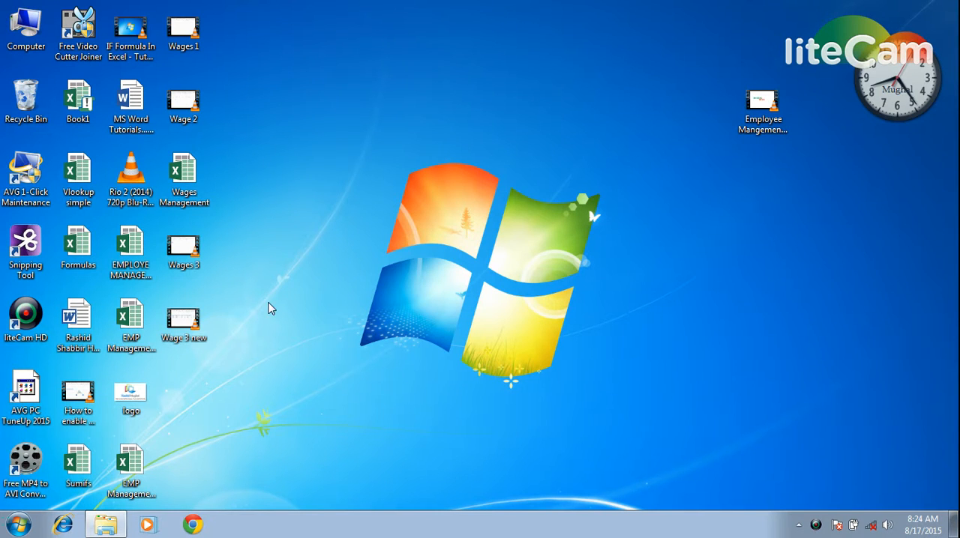
# Step: Try to open the protected Wages Management workbook from the desktop by entering a password, and close Excel
pyautogui.doubleClick(186, 184)
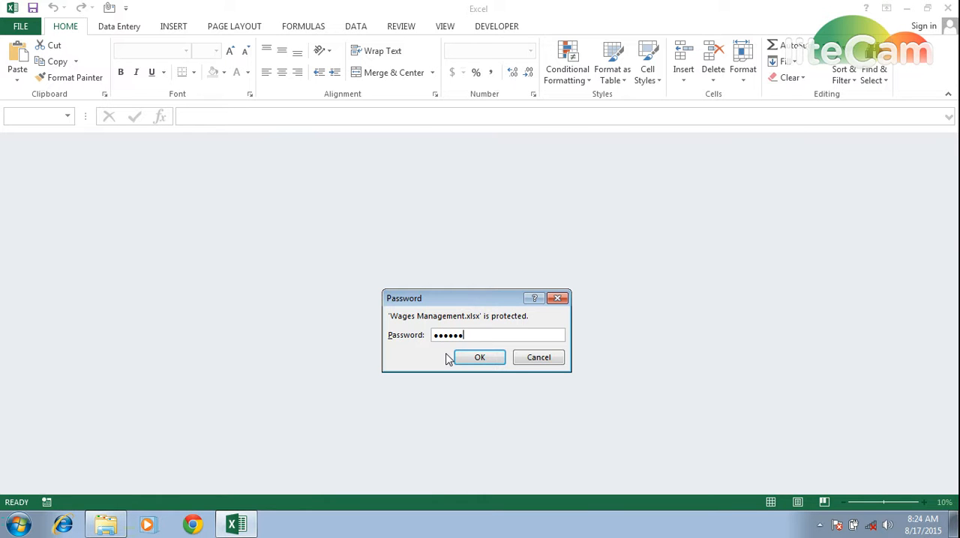
pyautogui.press('Return')
pyautogui.click(491, 299)
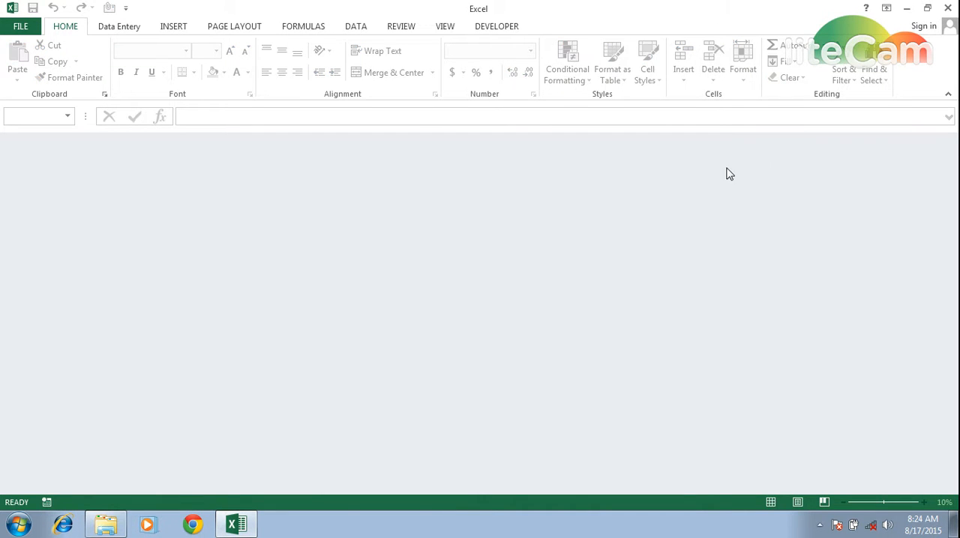
pyautogui.click(948, 7)
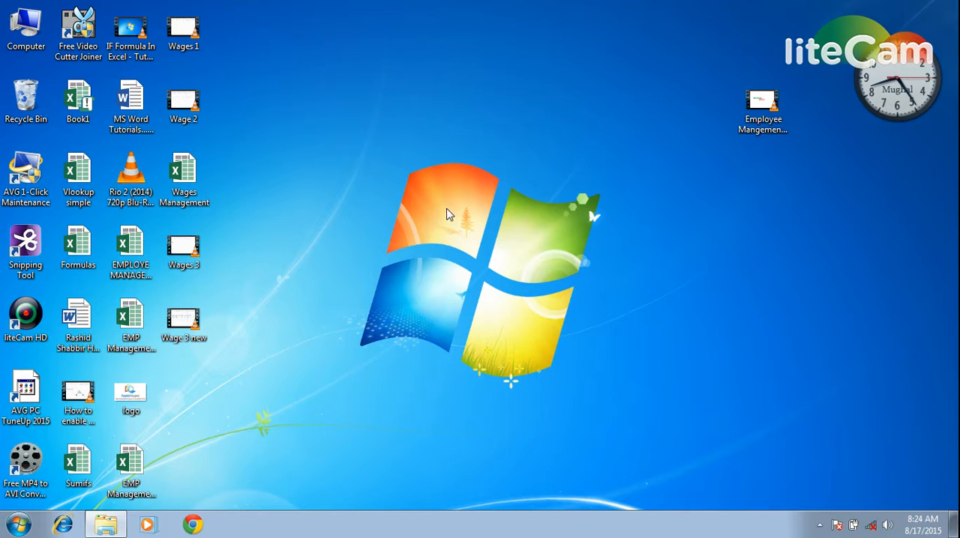
# Step: Reopen the Wages Management workbook from the desktop by entering its password, and select cell F10 on Data Entry
pyautogui.doubleClick(198, 195)
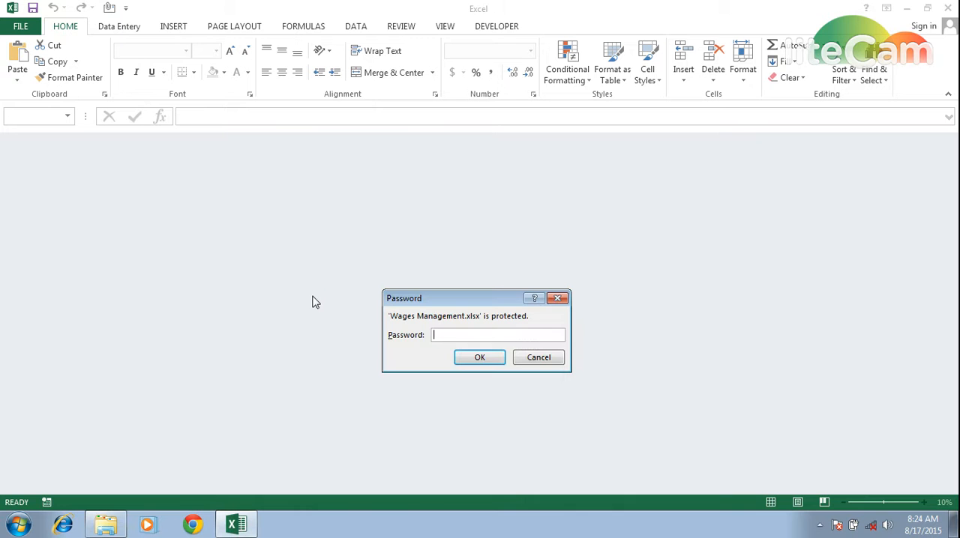
pyautogui.press('Return')
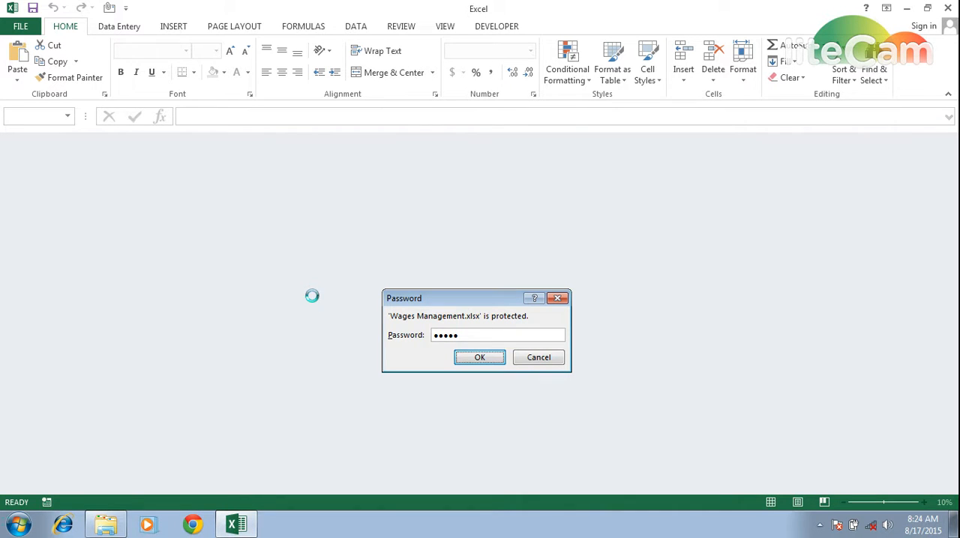
pyautogui.click(405, 294)
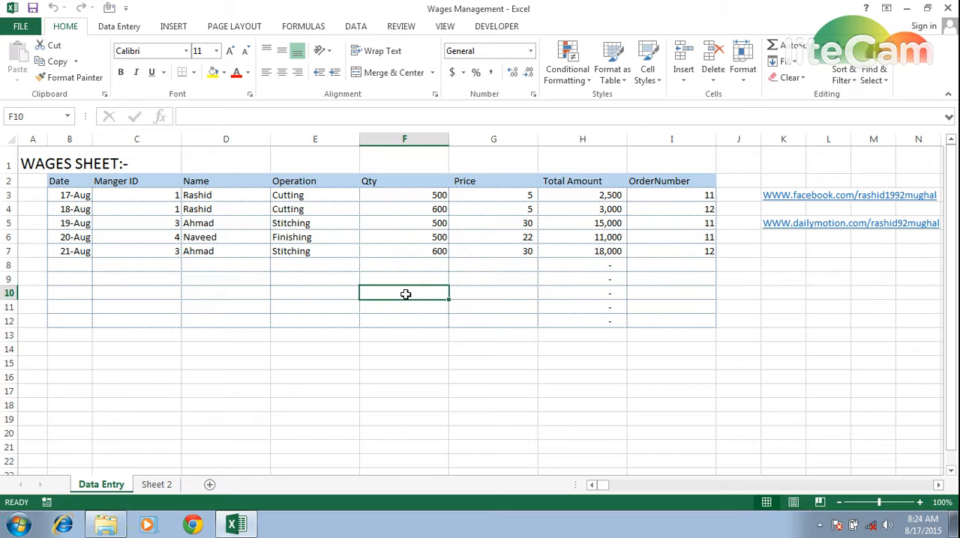